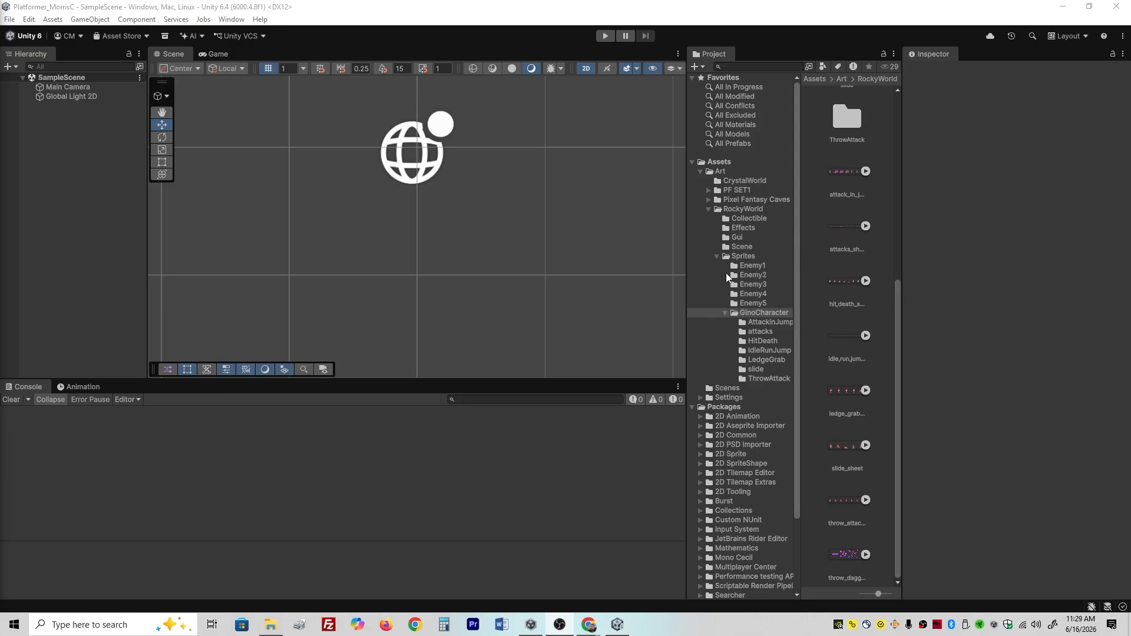
Add the idle01 sprite from the GinoCharacter IdleRunJump folder to the SampleScene hierarchy.
click(711, 172)
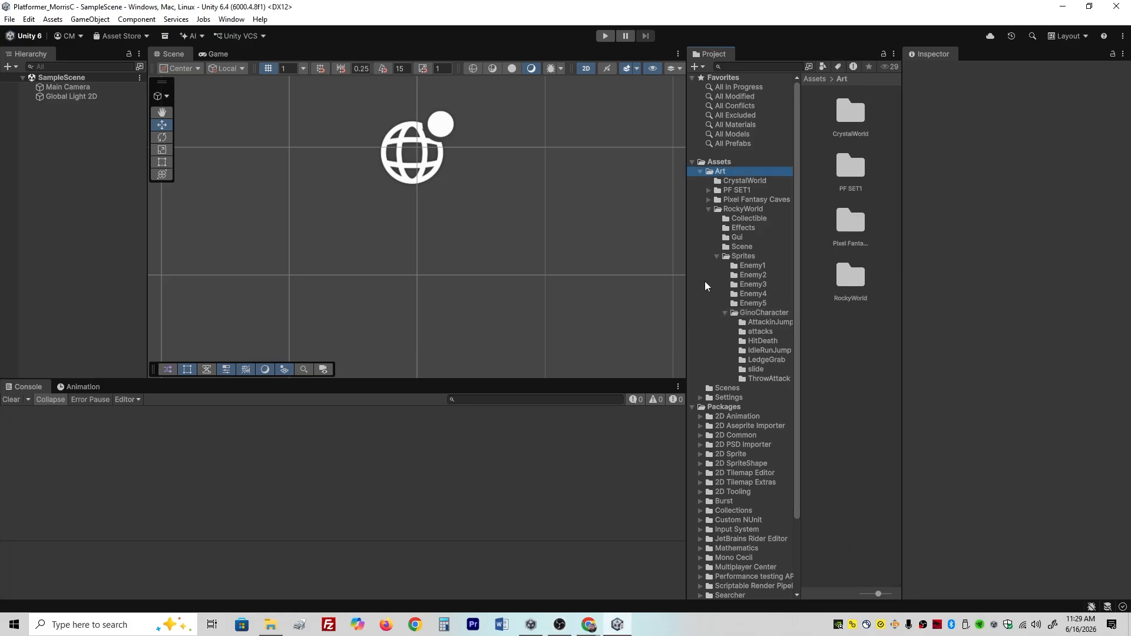
click(744, 209)
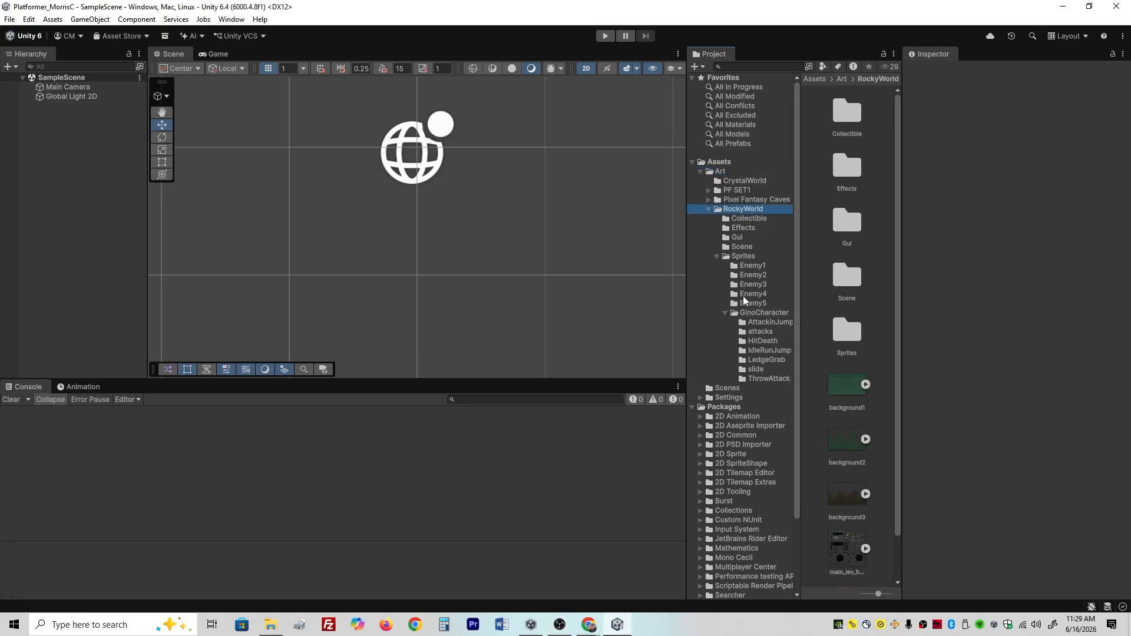
click(744, 258)
click(751, 312)
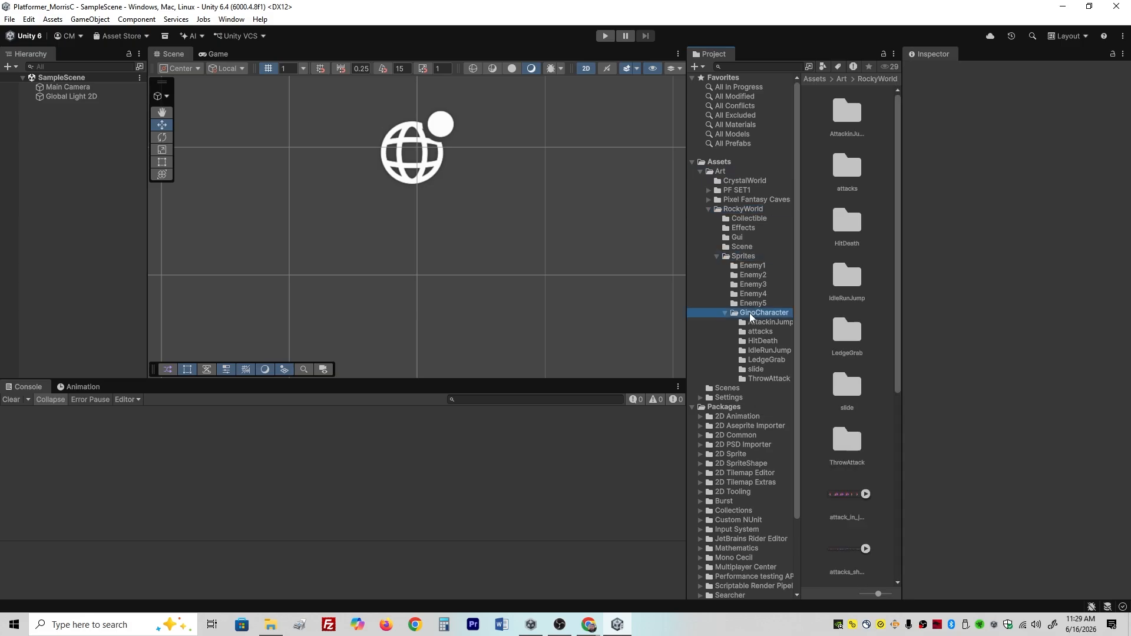
click(764, 351)
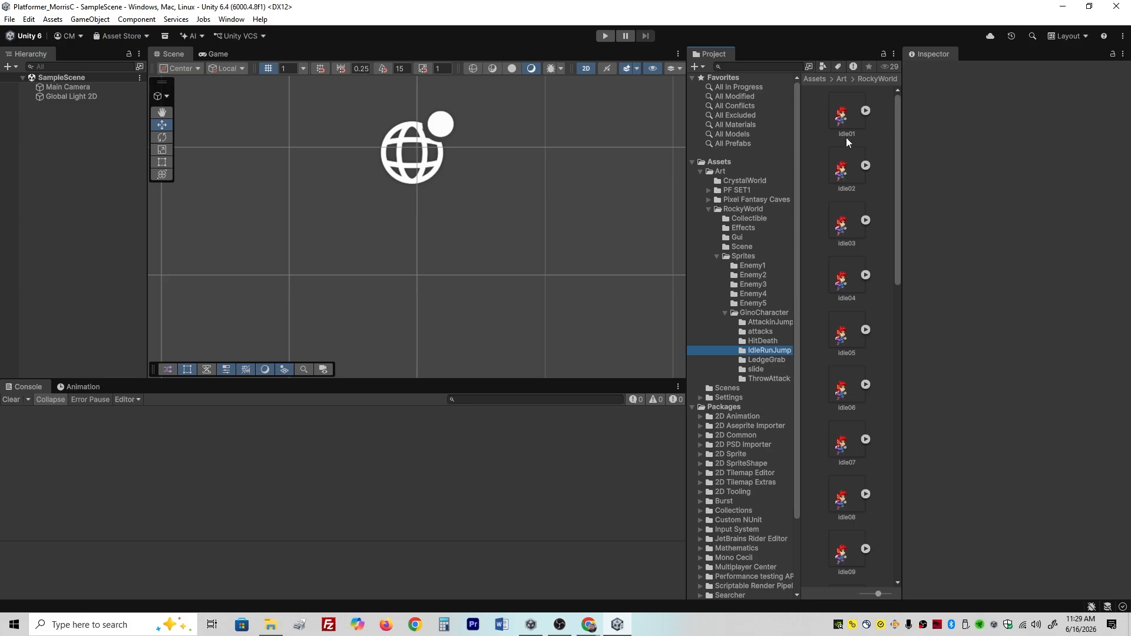
click(844, 121)
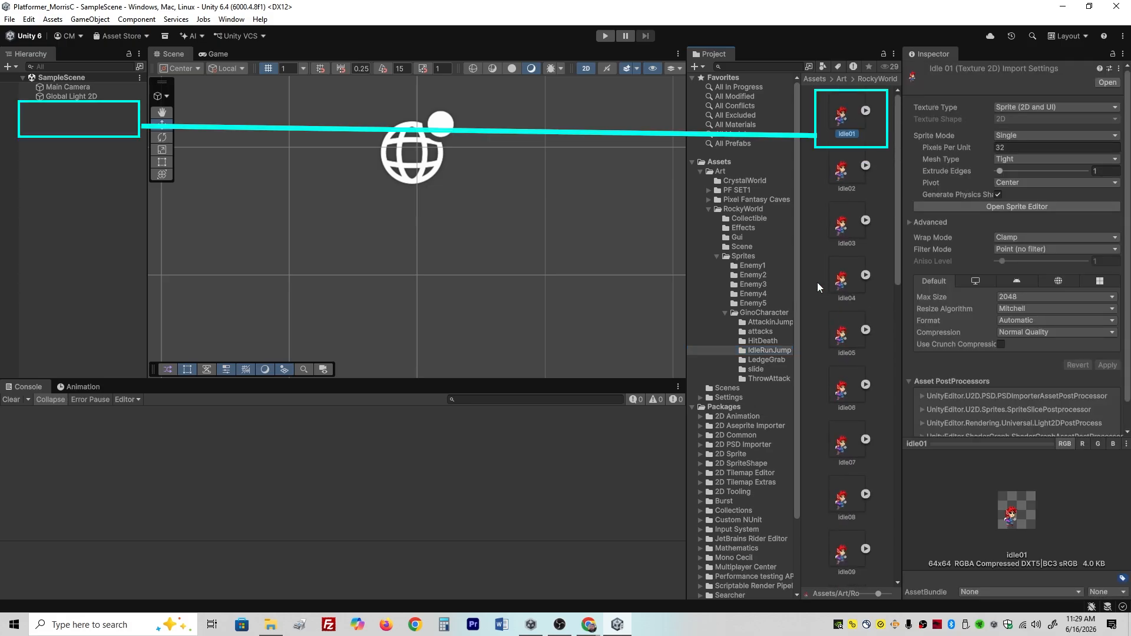
drag(840, 112, 76, 137)
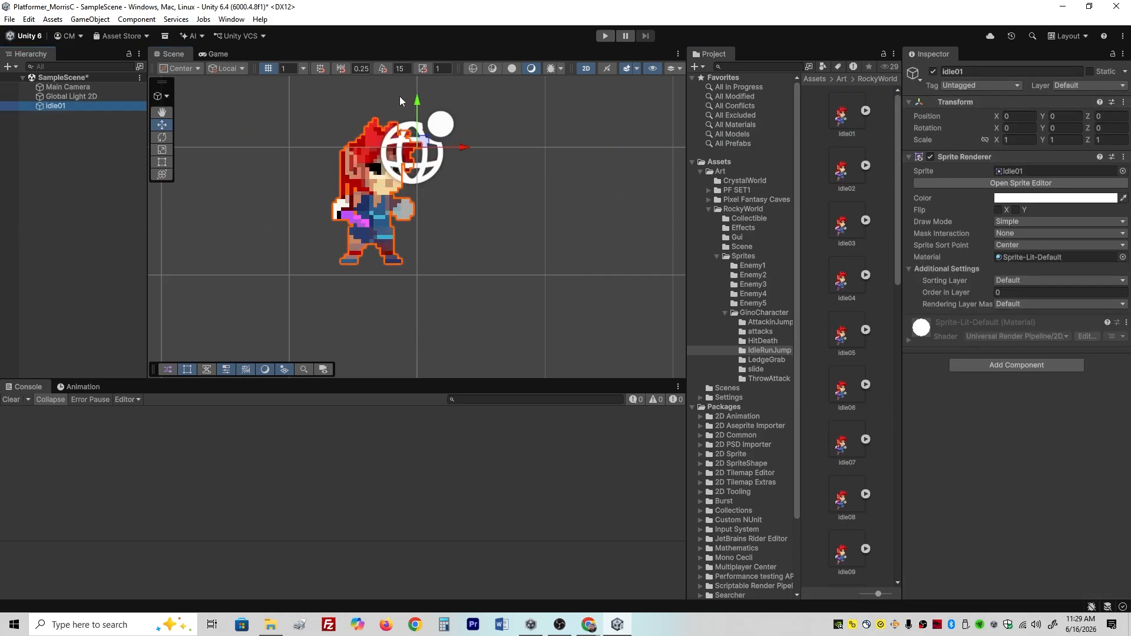
Rename the idle01 object in the scene hierarchy as Player.
right_click(61, 109)
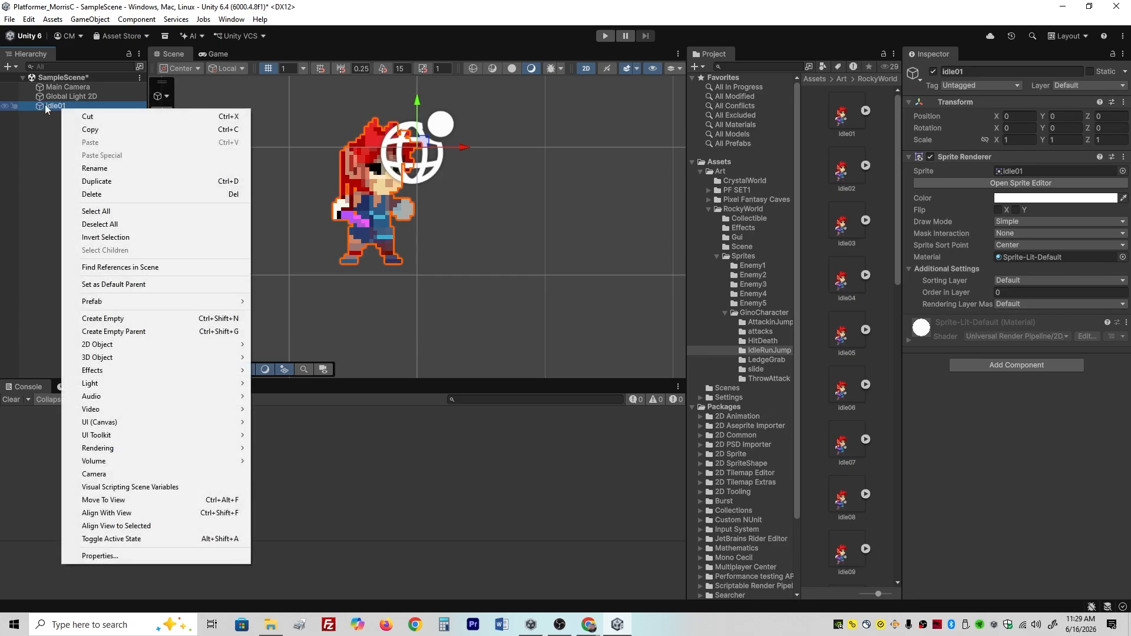
click(42, 126)
right_click(65, 105)
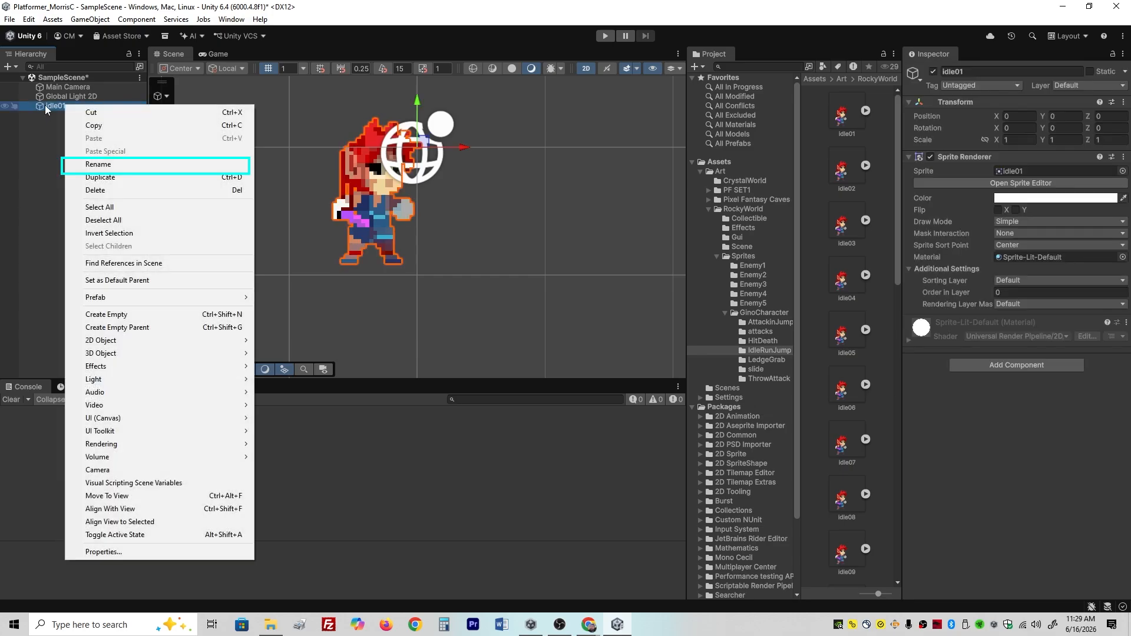
click(119, 165)
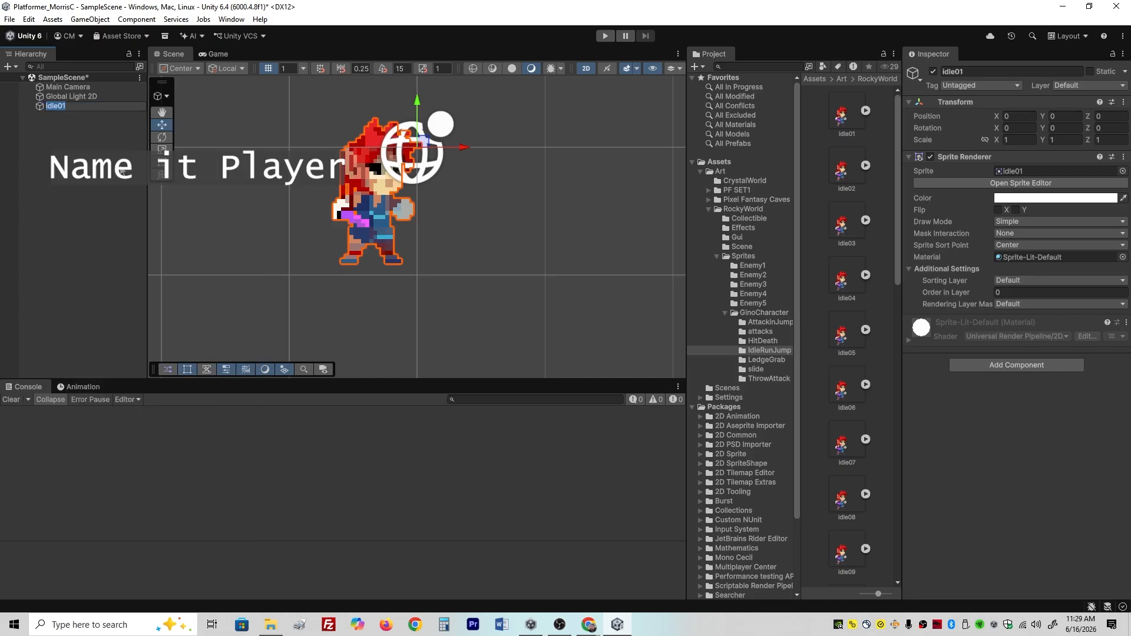
text(Player)
key(Return)
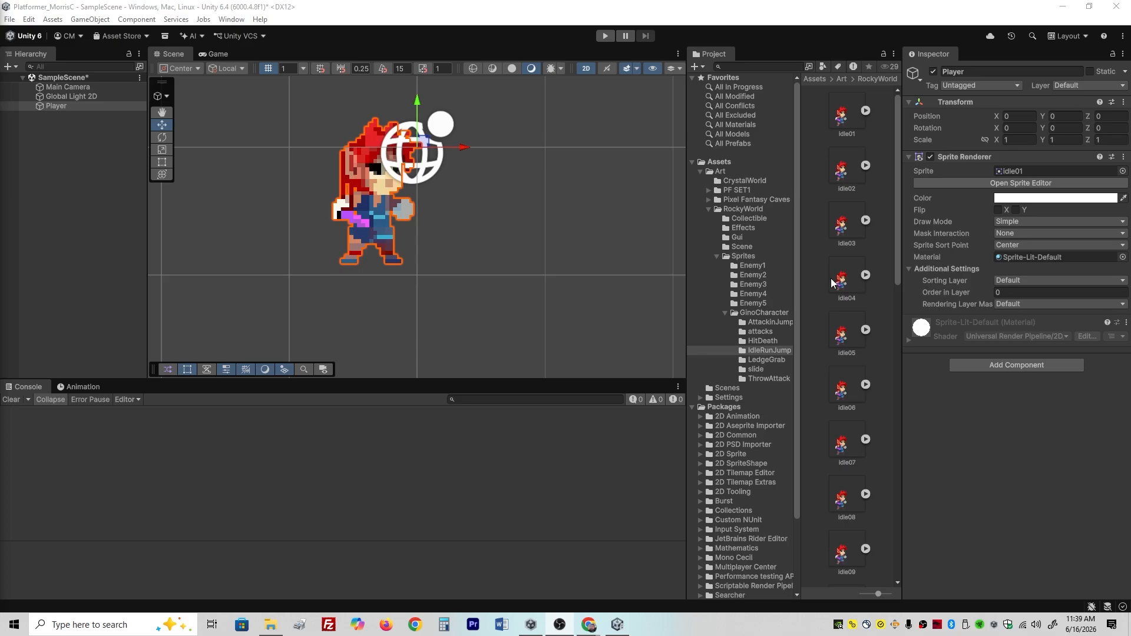
Add a Rigidbody 2D component to the Player object, and run the scene briefly to test it before stopping playback.
click(1016, 364)
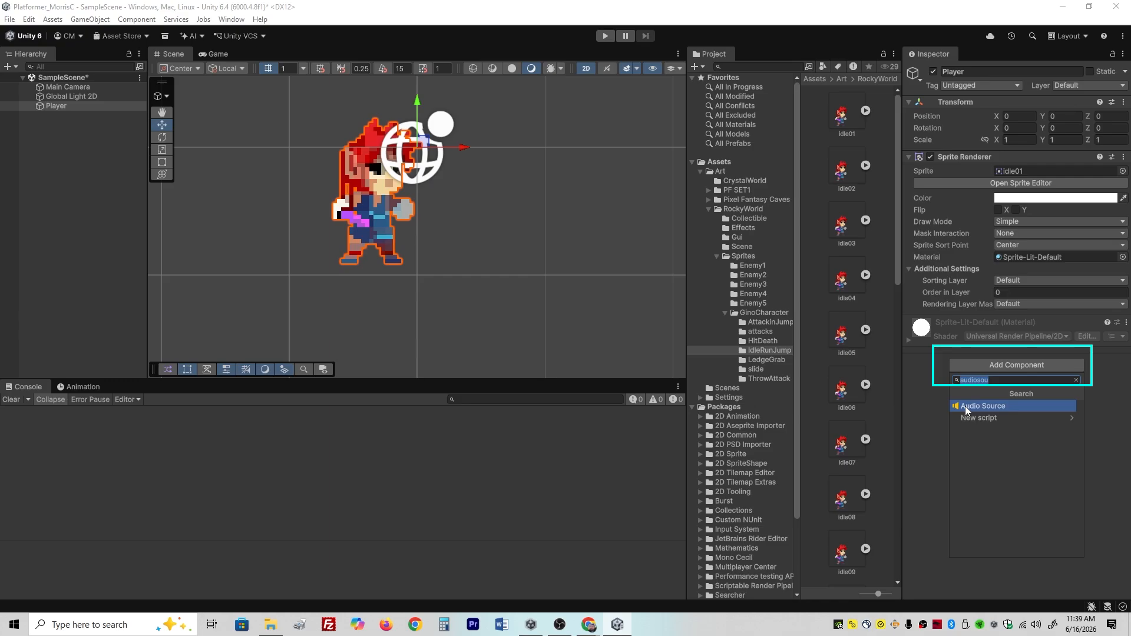
text(rigid)
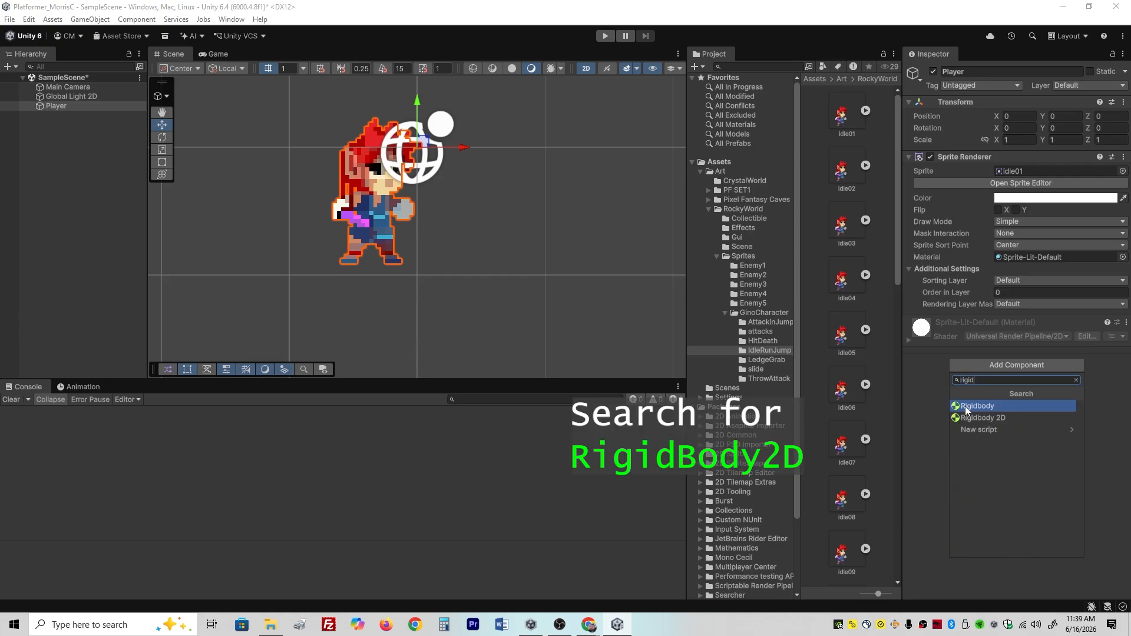
key(Down)
key(Return)
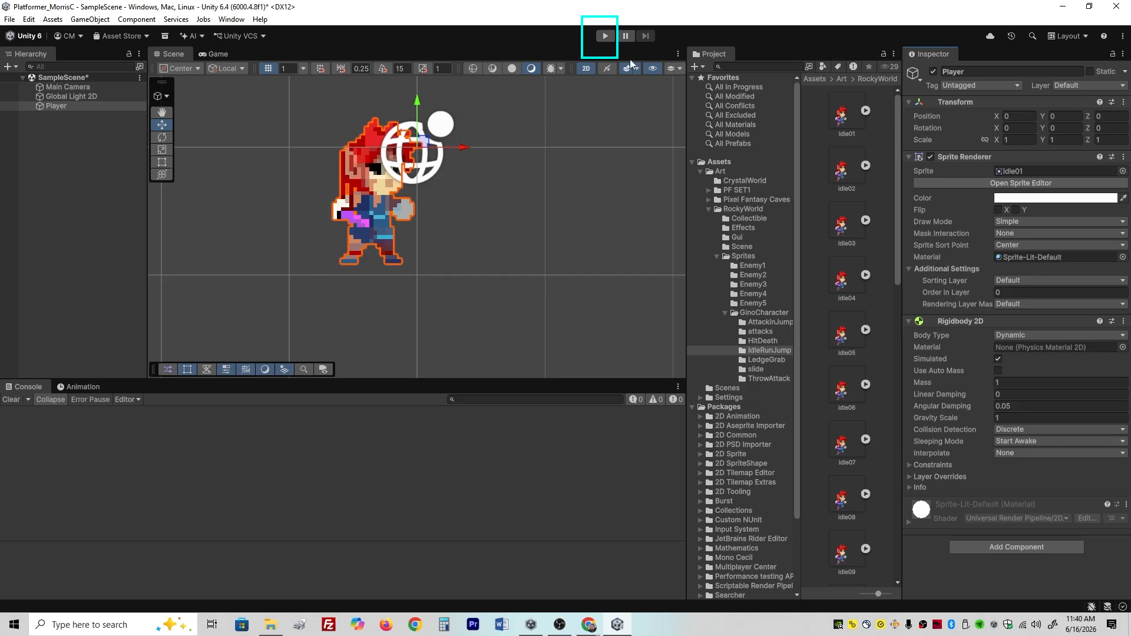
click(607, 37)
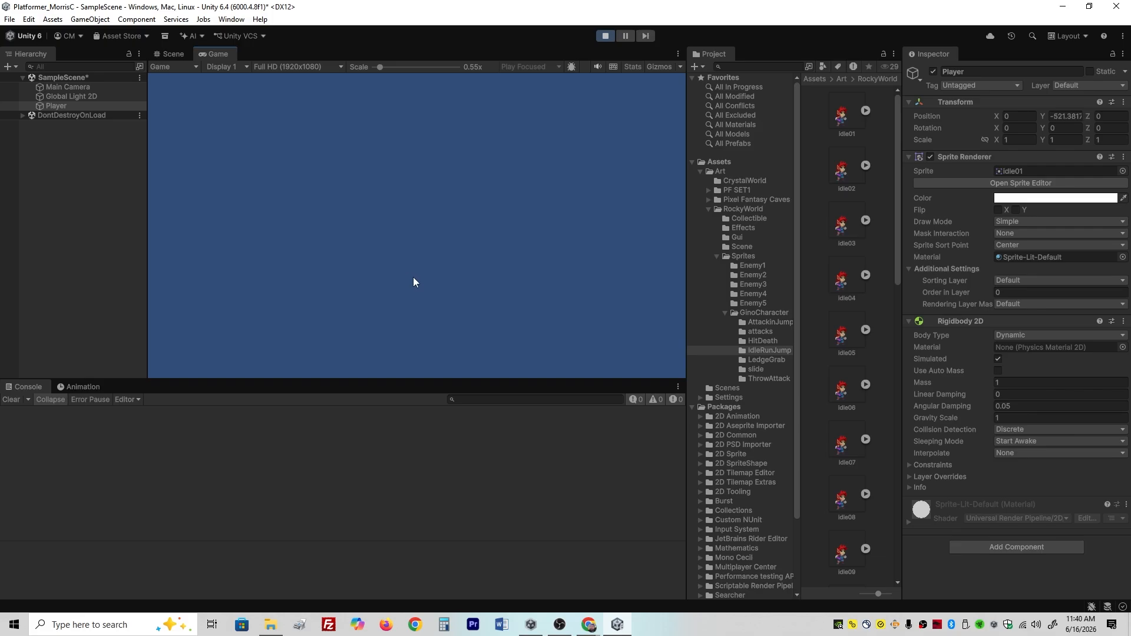
click(604, 36)
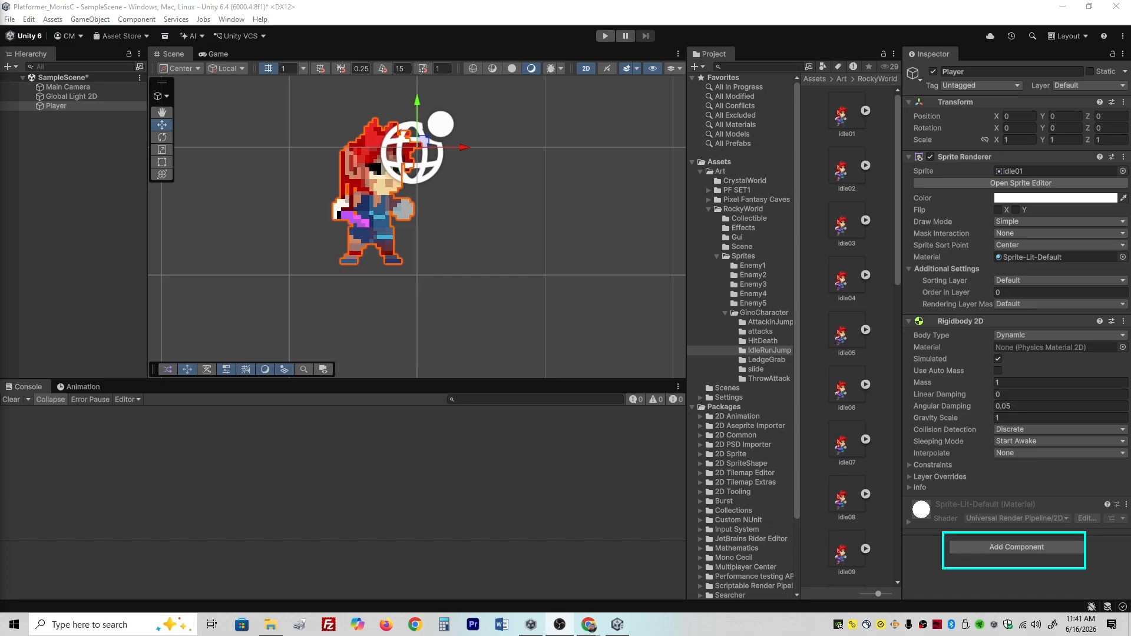
Add a Box Collider 2D component to the Player object.
click(969, 546)
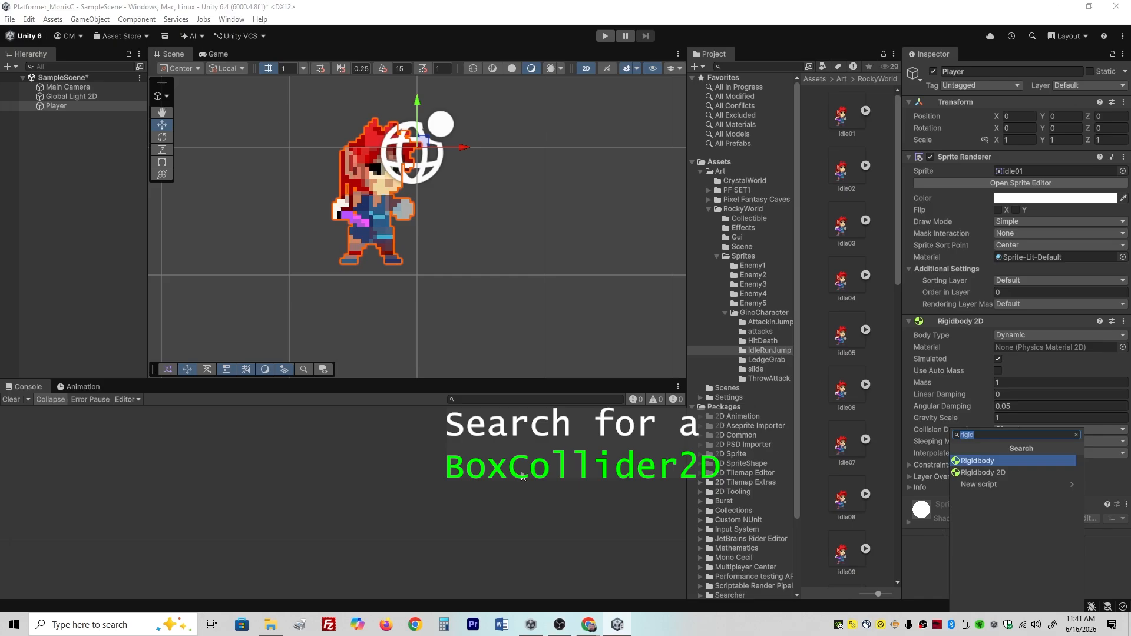
text(b)
key(BackSpace)
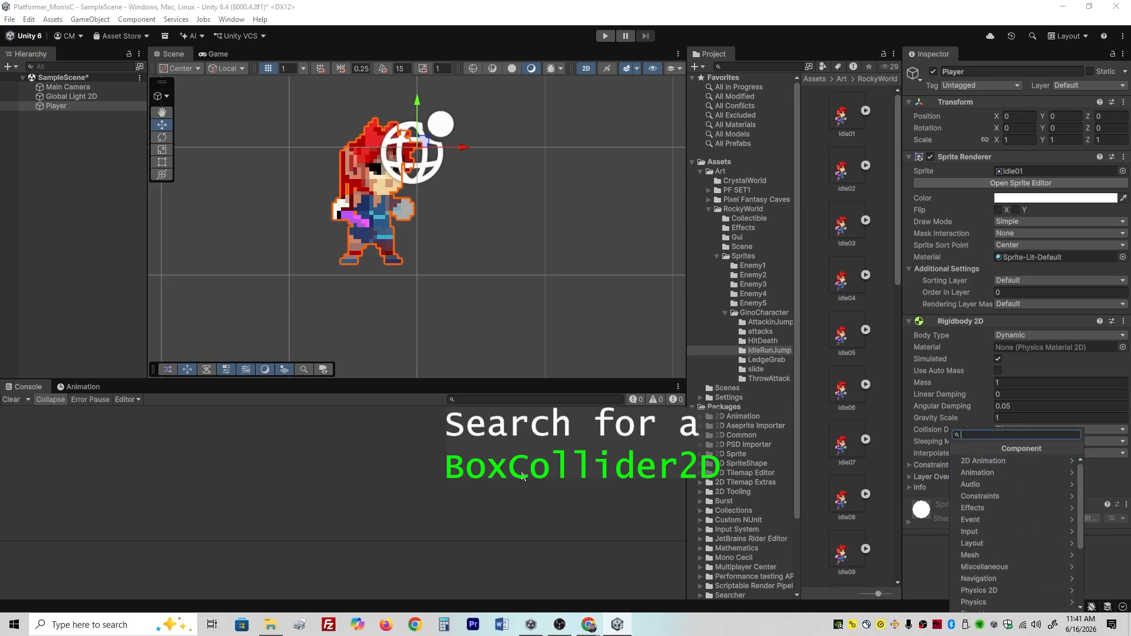
text(box)
key(Down)
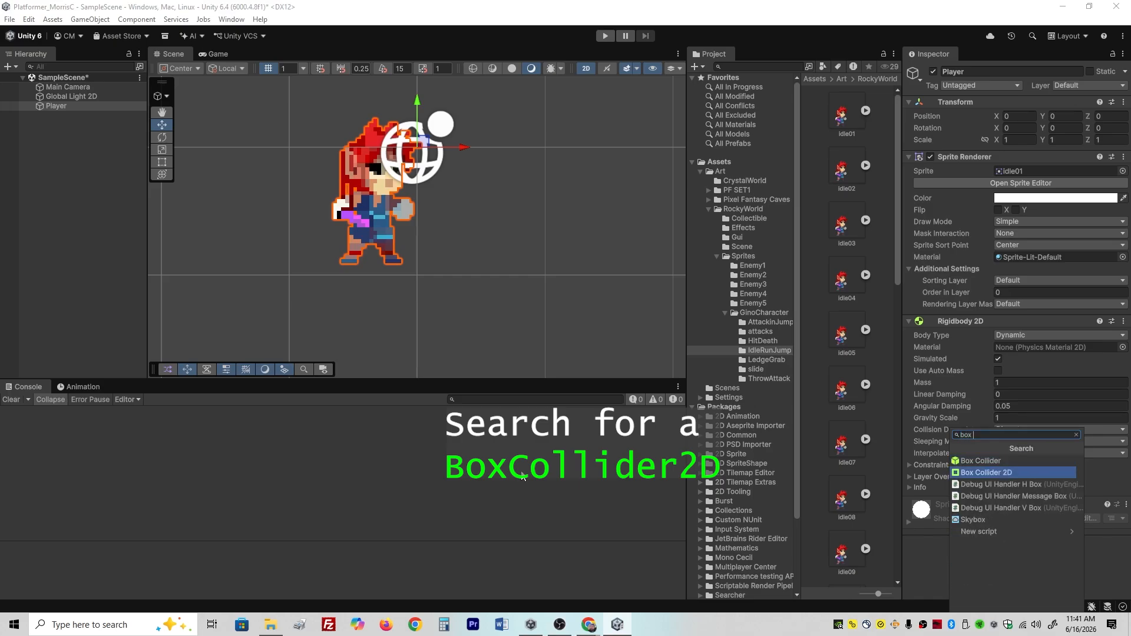
key(Return)
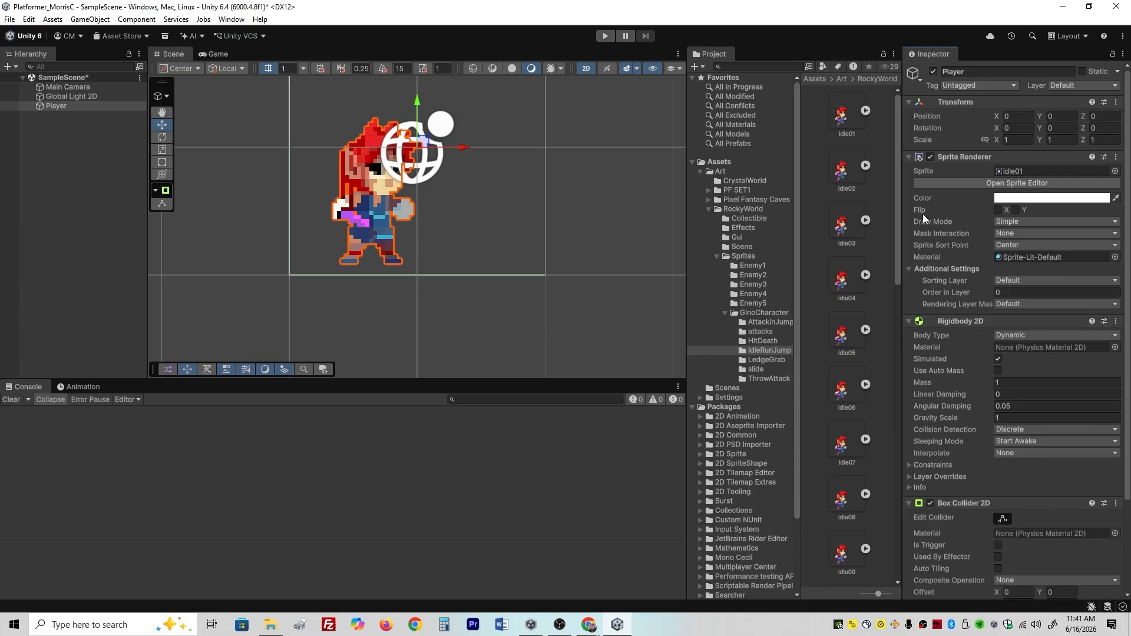
Collapse the Sprite Renderer and Rigidbody 2D settings and shrink the Player's box collider around the character, about 0.58 units wide and 1.1 high.
click(908, 157)
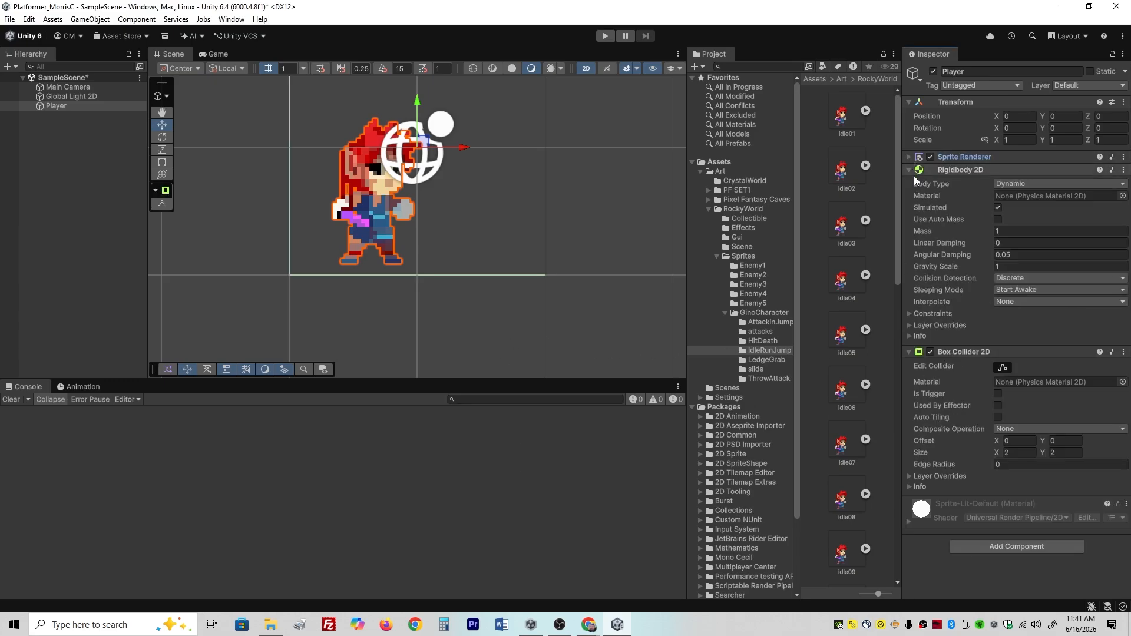
click(908, 169)
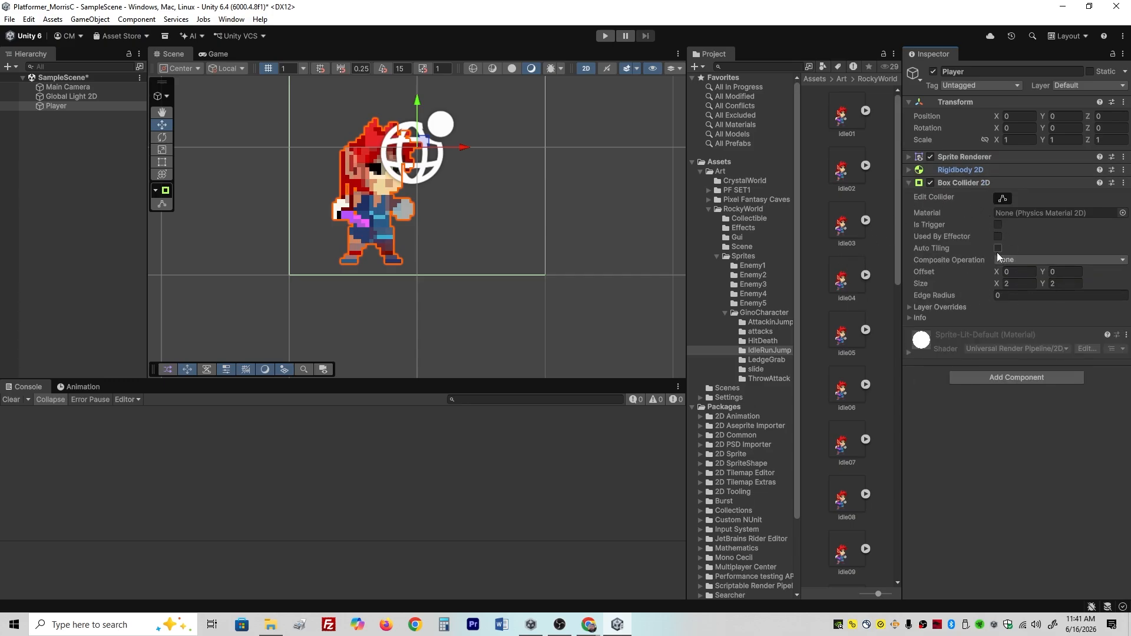
scroll(521, 206, down, 1)
middle_drag(508, 180, 516, 246)
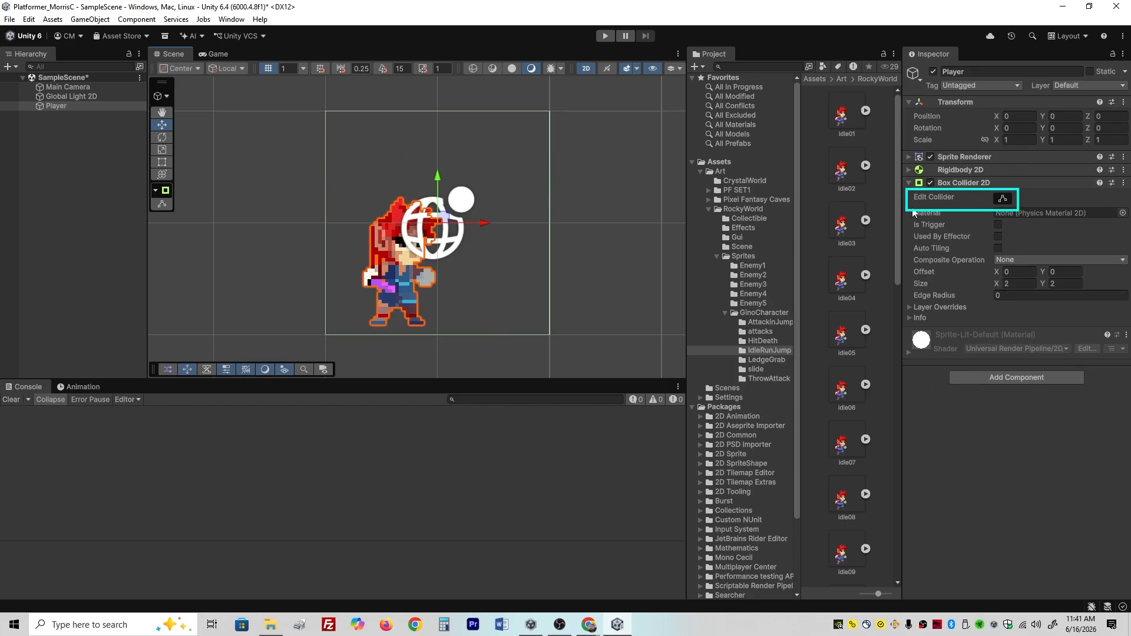
click(1002, 199)
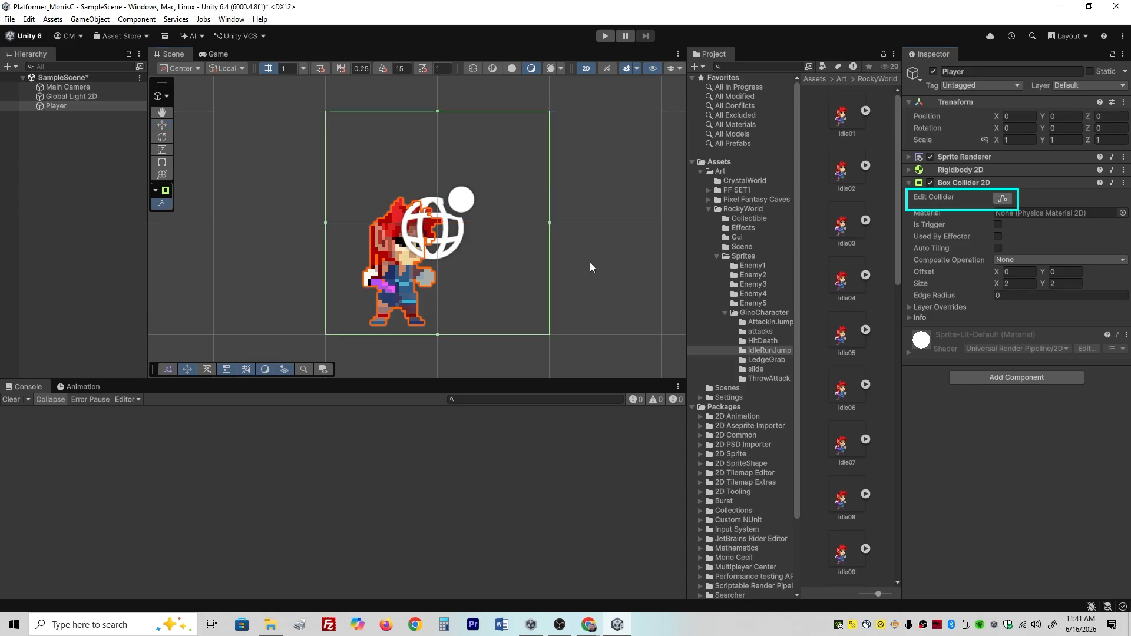
drag(436, 112, 440, 202)
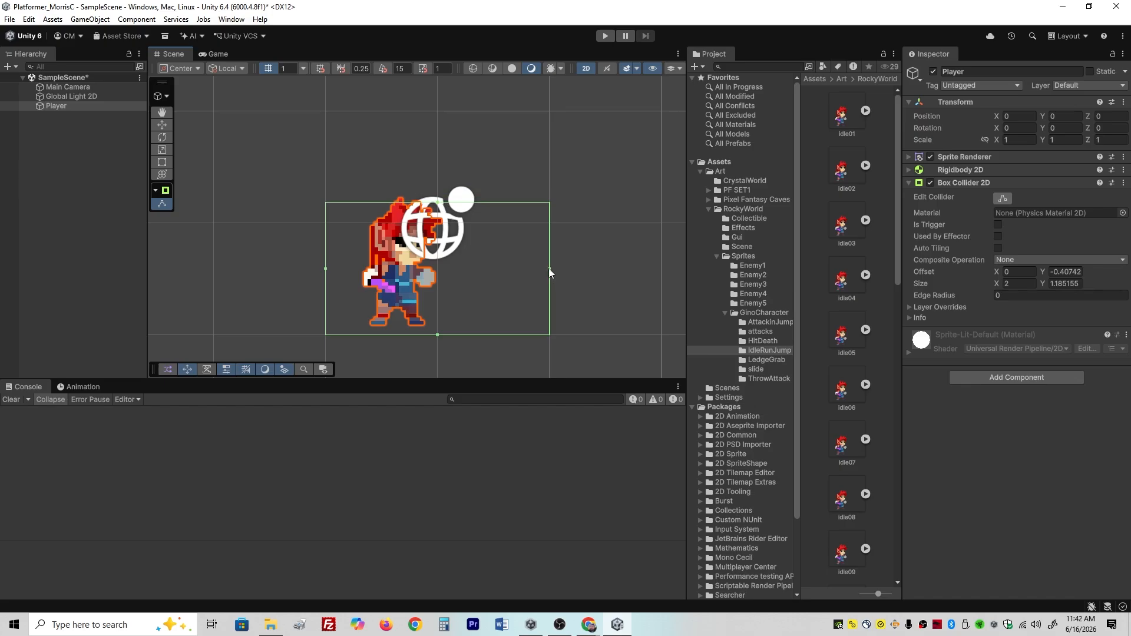
drag(549, 268, 436, 269)
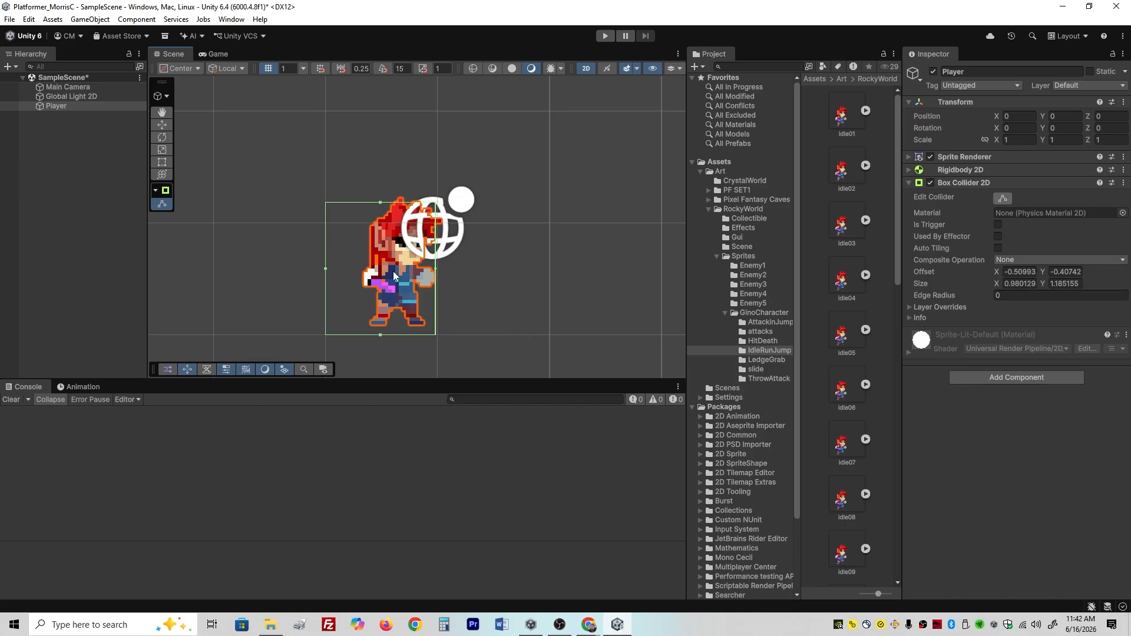
drag(324, 272, 368, 271)
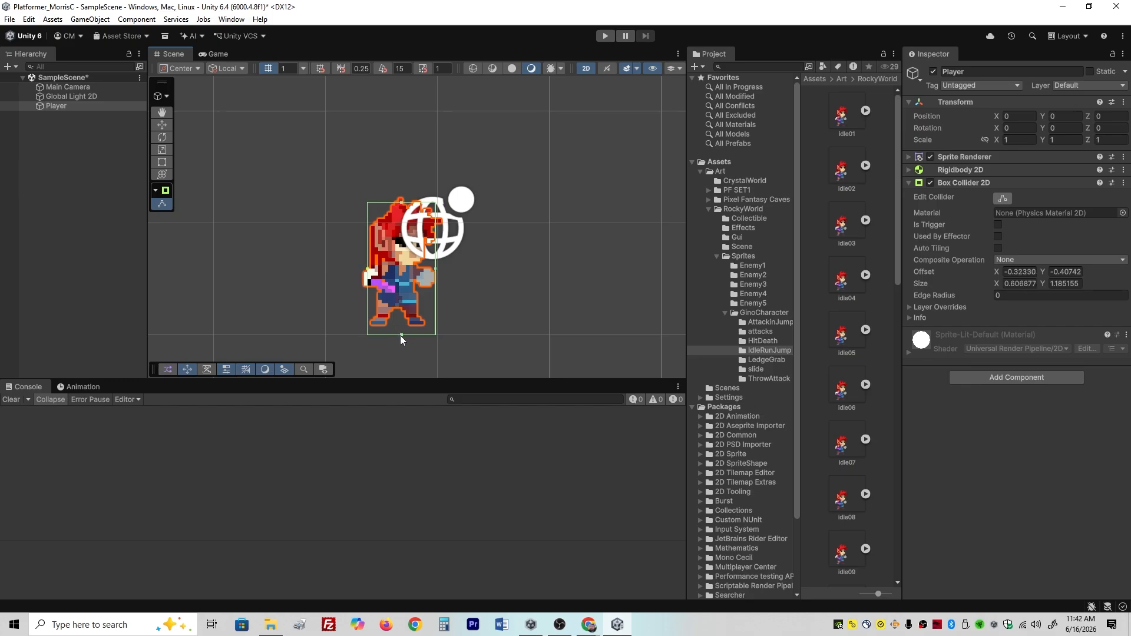
drag(401, 334, 405, 323)
drag(433, 261, 431, 262)
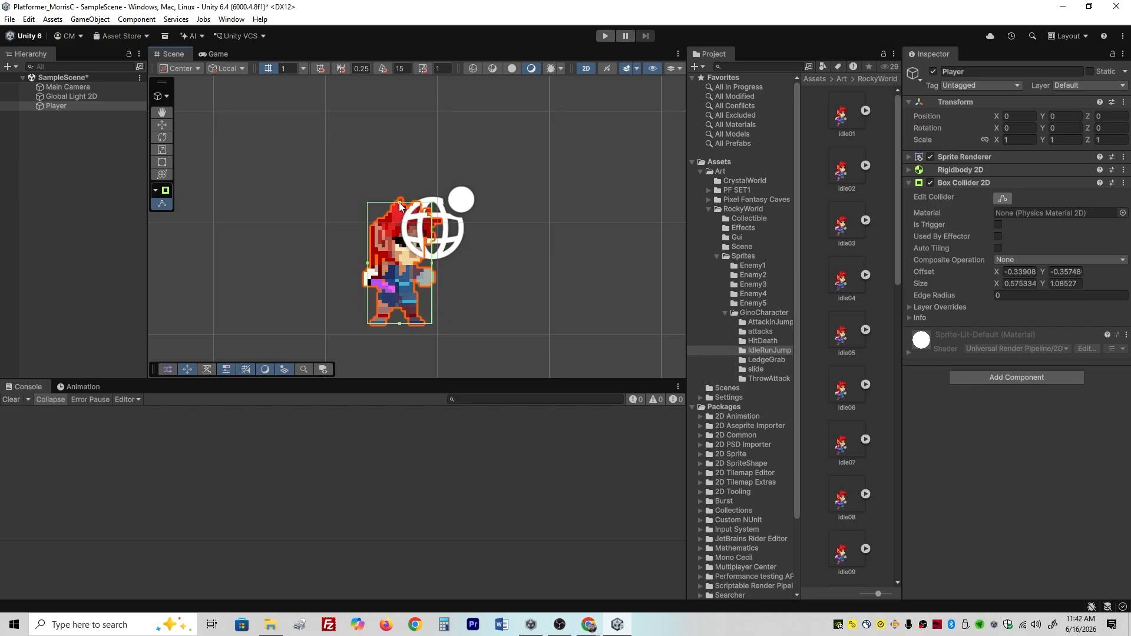
drag(400, 202, 400, 207)
Create a 2D square sprite and place it directly beneath the Player's feet, at about X -0.19, Y -1.44.
click(86, 171)
right_click(59, 208)
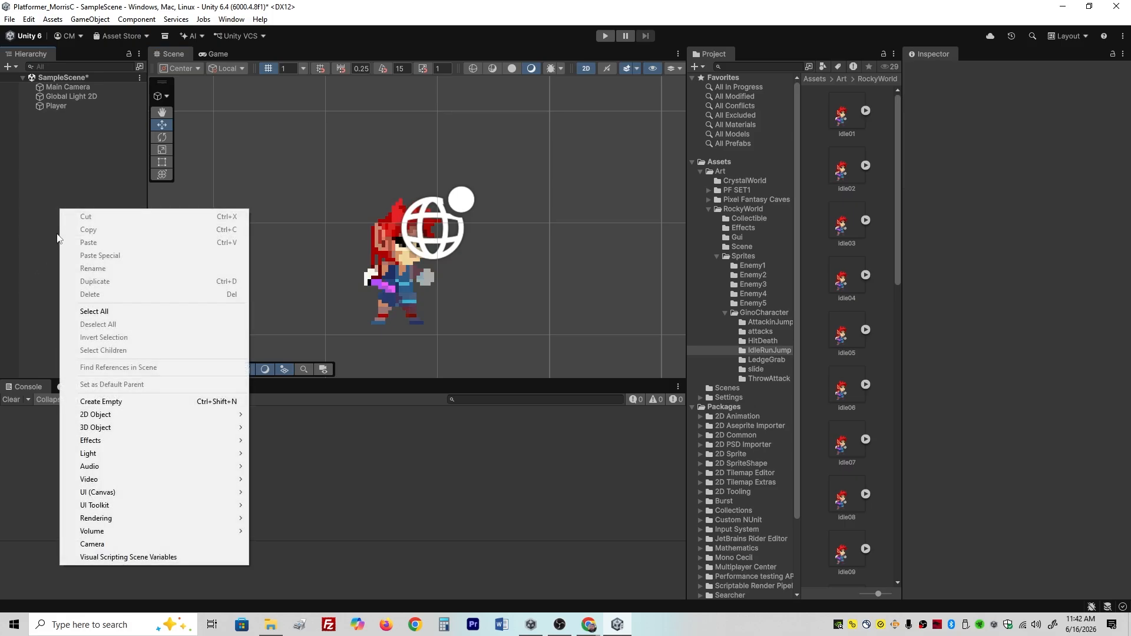
mouse_move(127, 415)
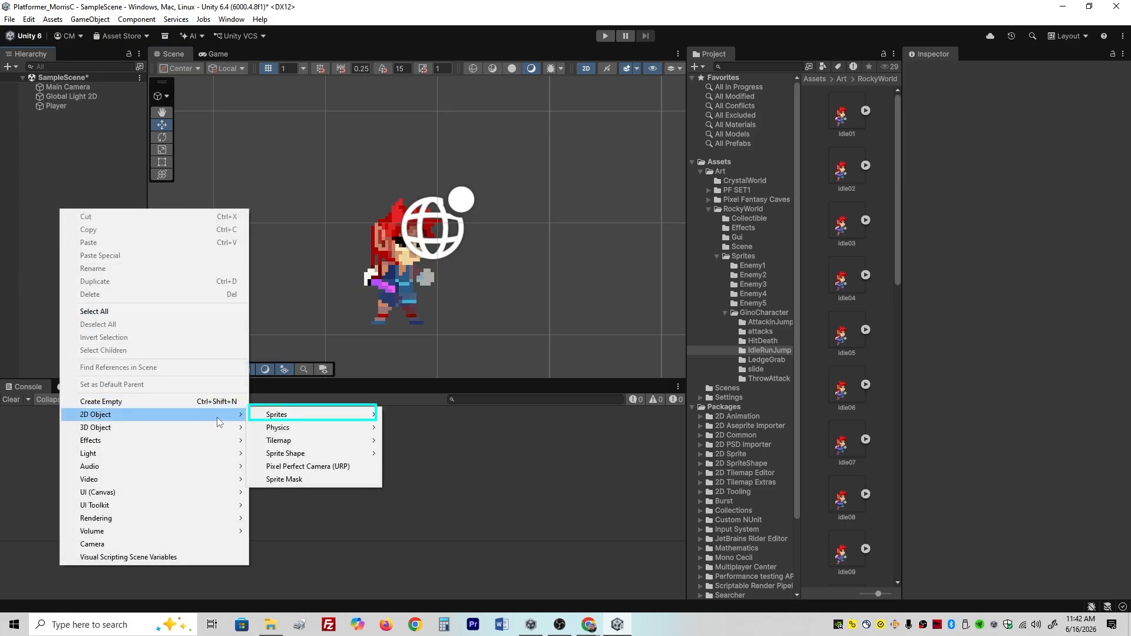
mouse_move(268, 415)
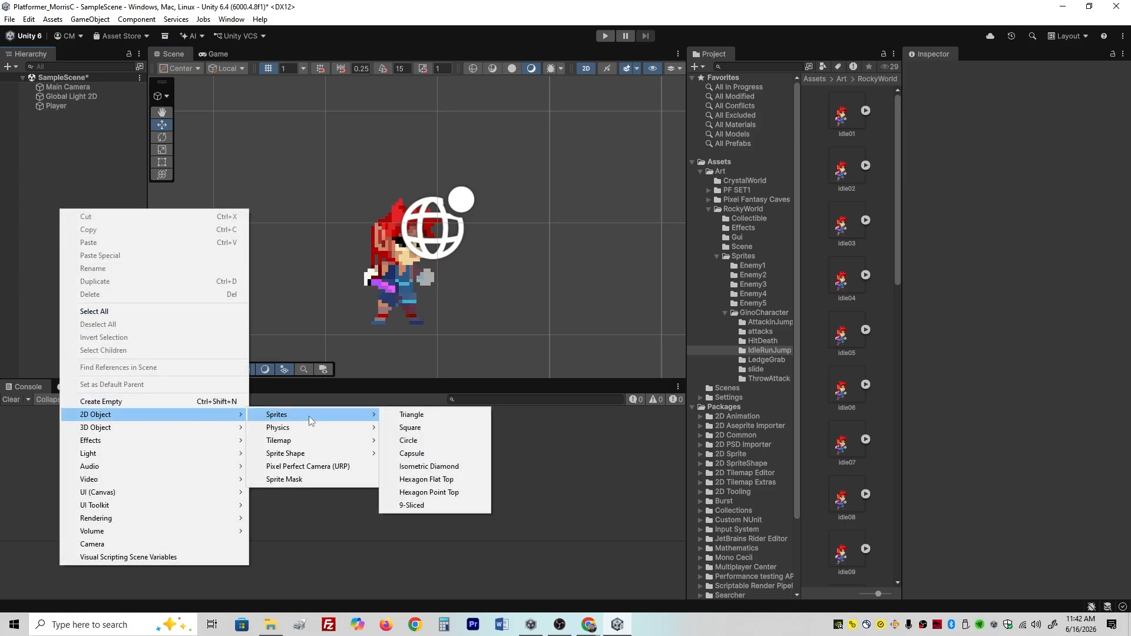
click(415, 429)
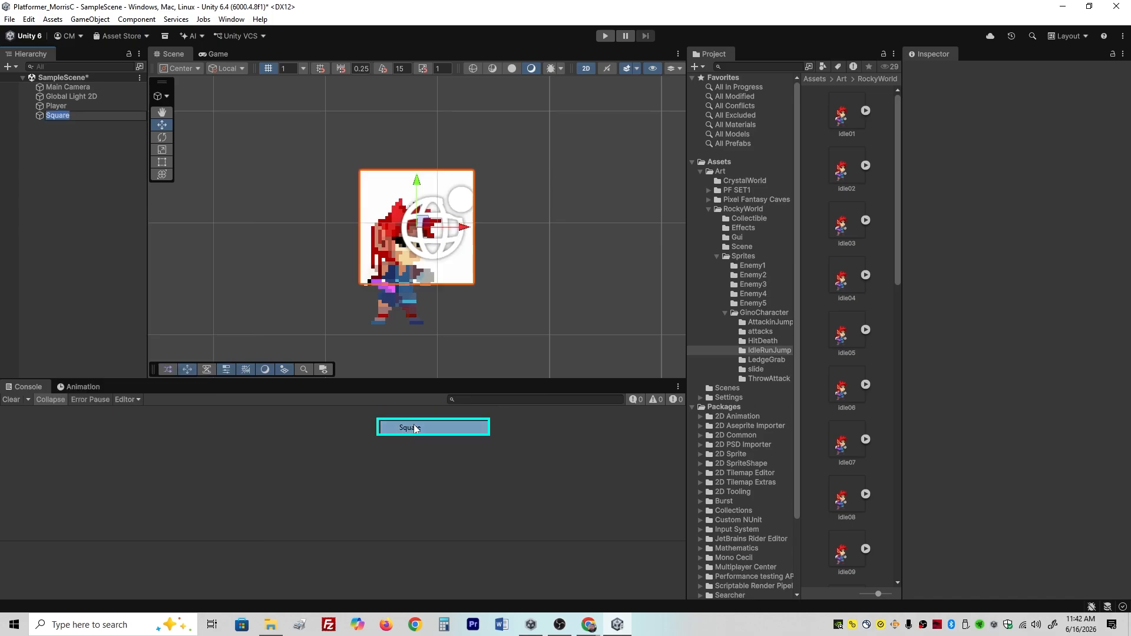
drag(435, 276, 442, 341)
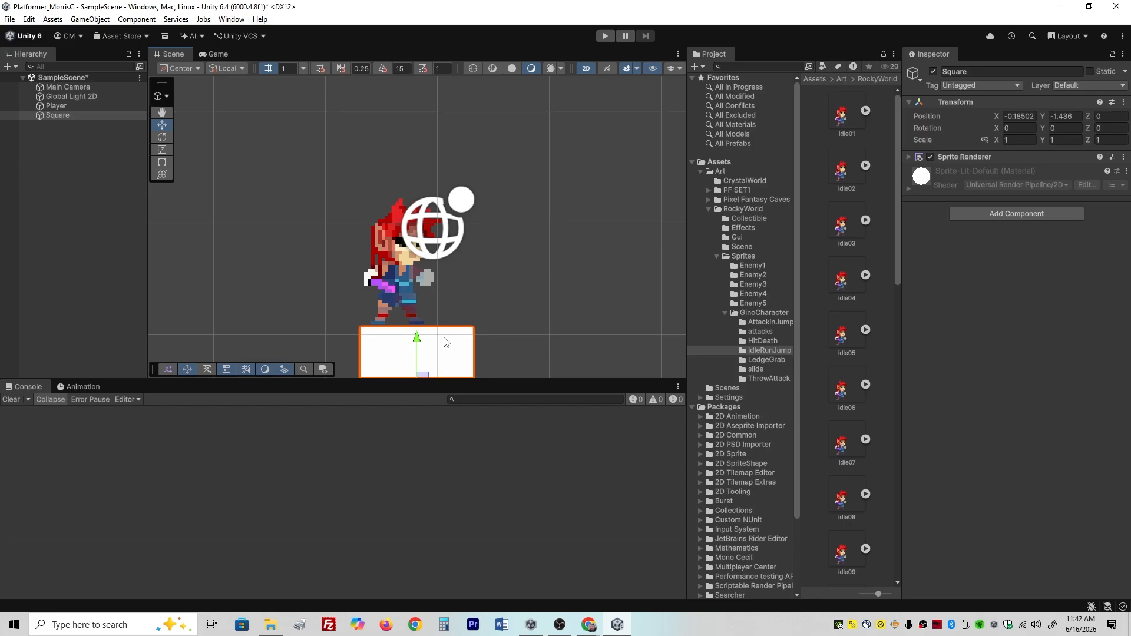
scroll(496, 292, down, 2)
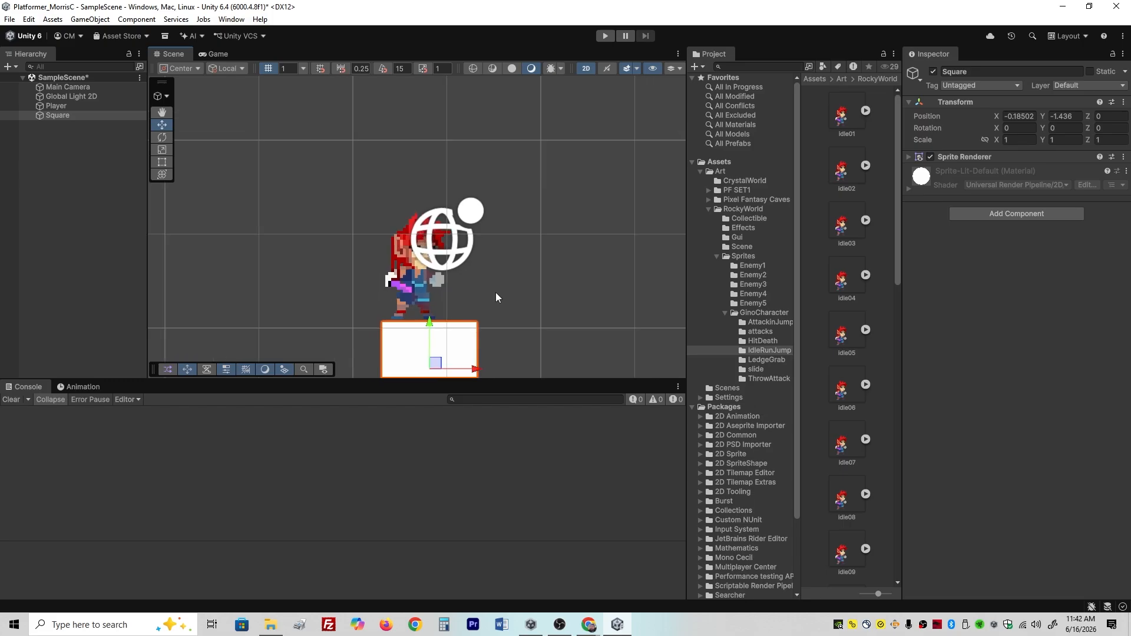
middle_drag(541, 319, 521, 229)
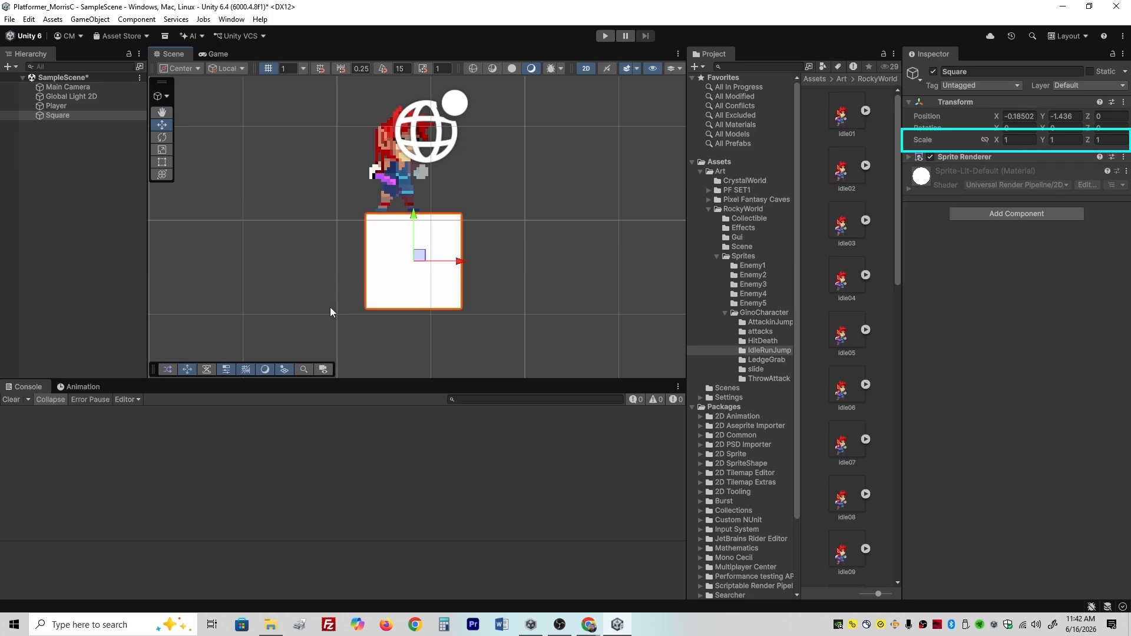
scroll(427, 309, down, 2)
scroll(431, 318, down, 2)
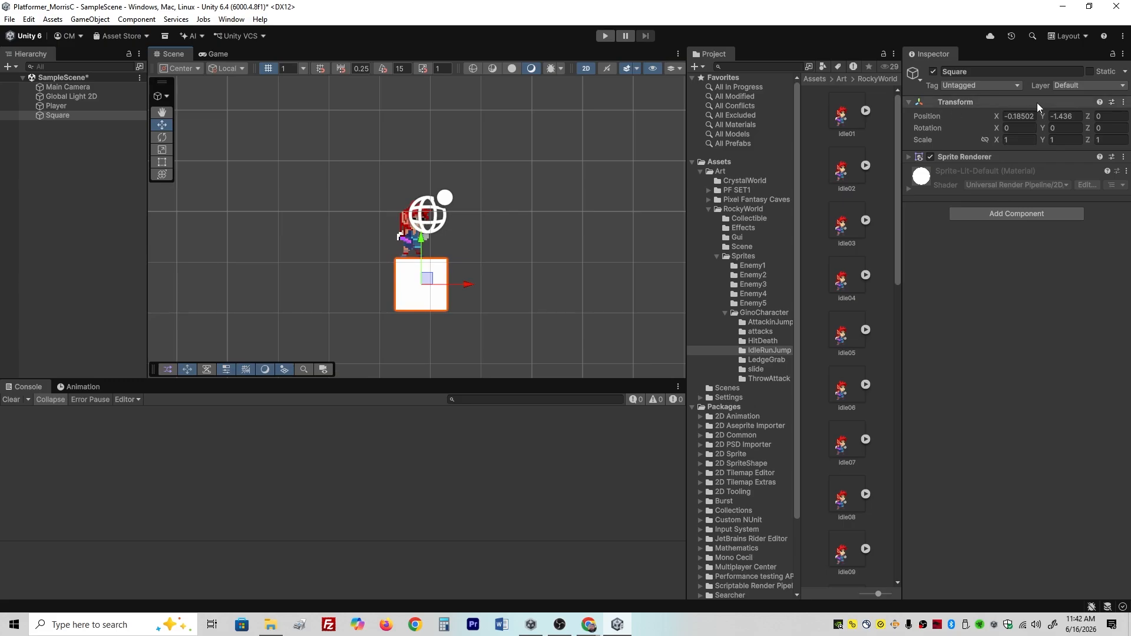
Stretch the square horizontally with the Scale tool into a wide ground platform, with an X scale of about 17.55.
drag(997, 139, 80, 150)
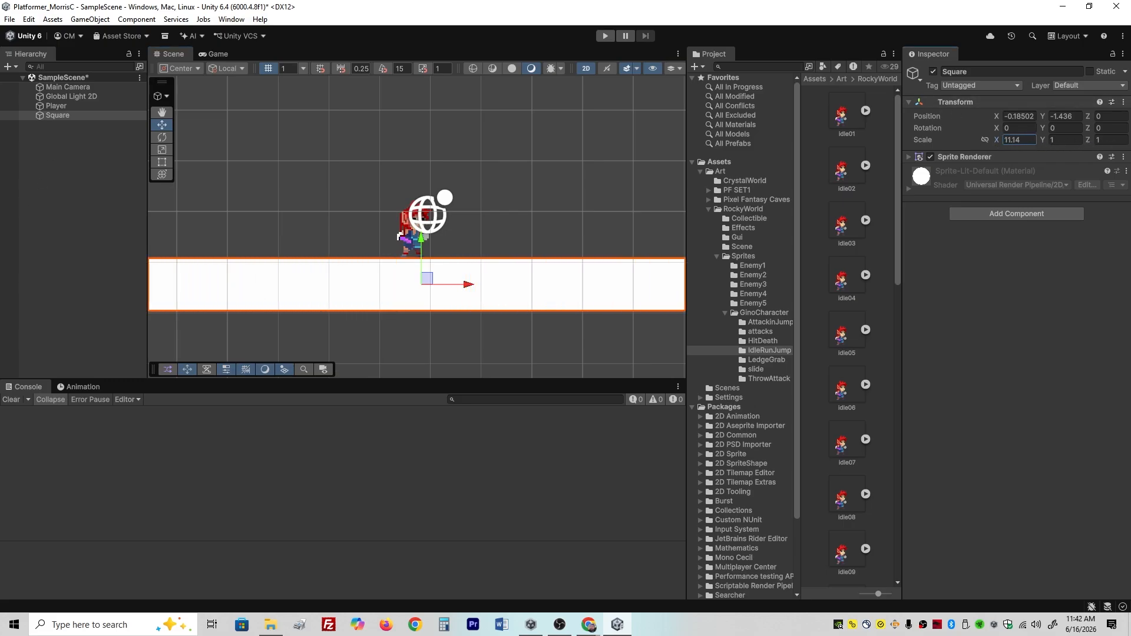
key(ctrl+z)
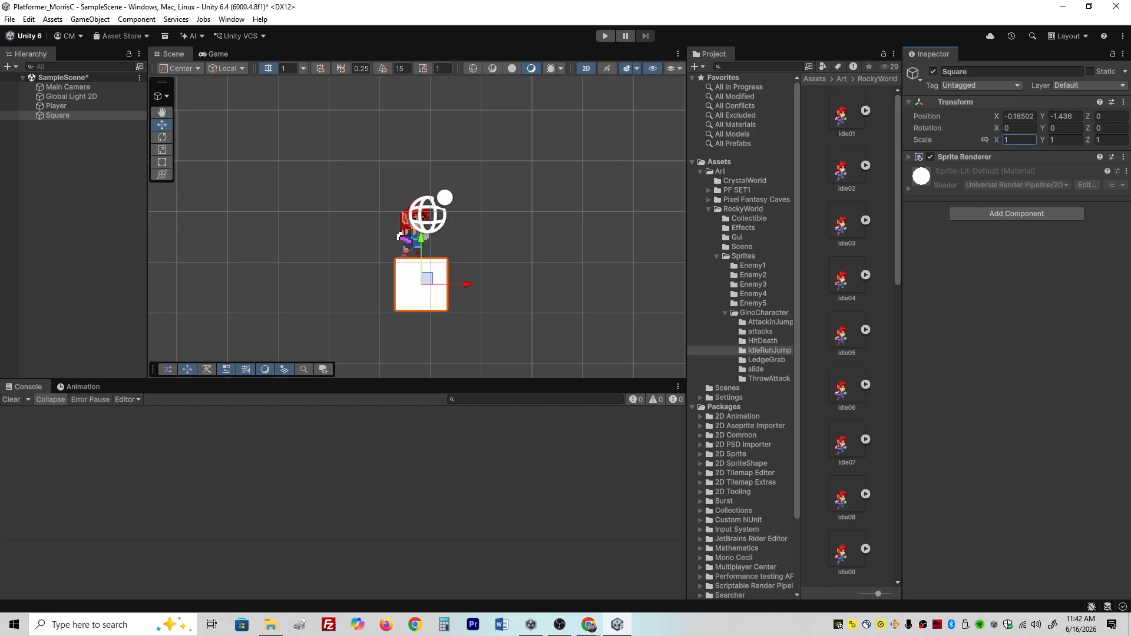
key(r)
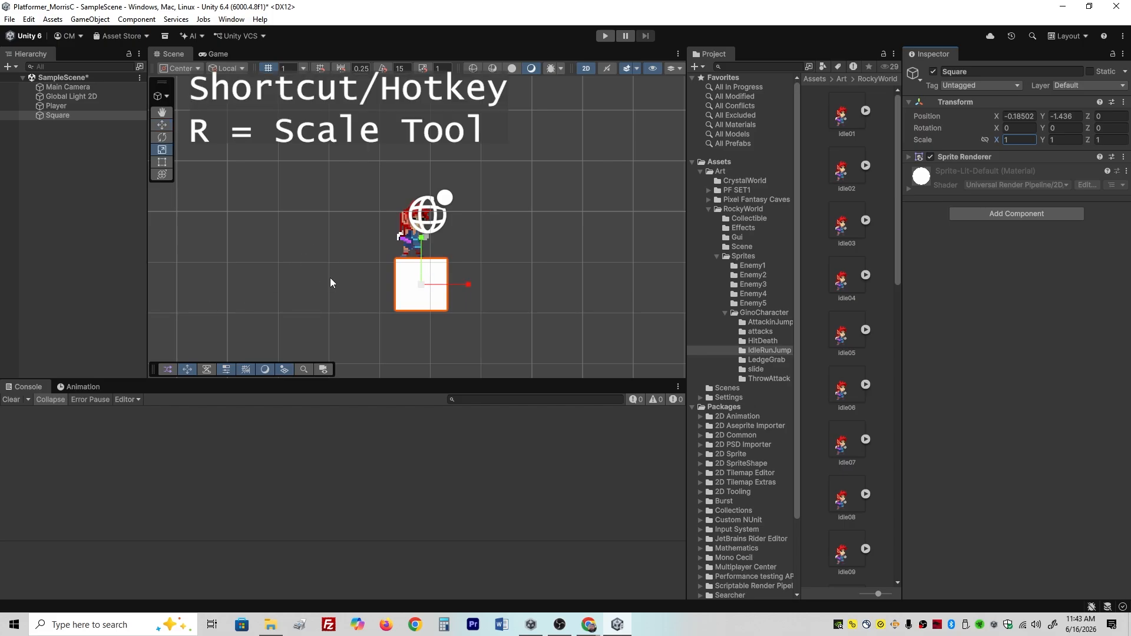
scroll(332, 281, down, 3)
middle_drag(334, 281, 401, 273)
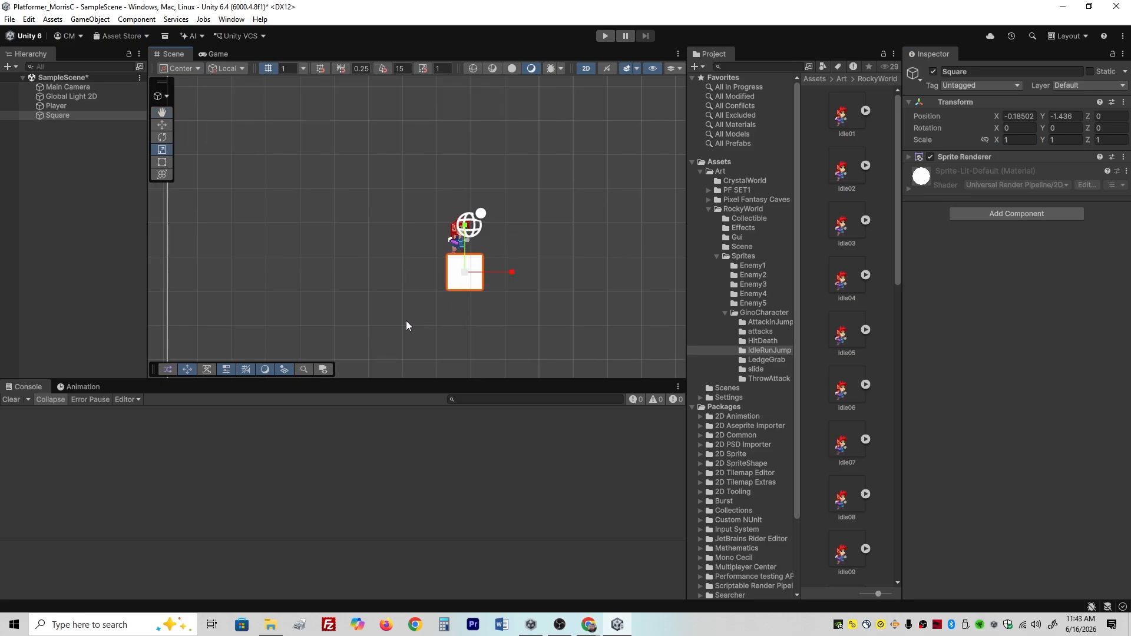
drag(512, 276, 177, 339)
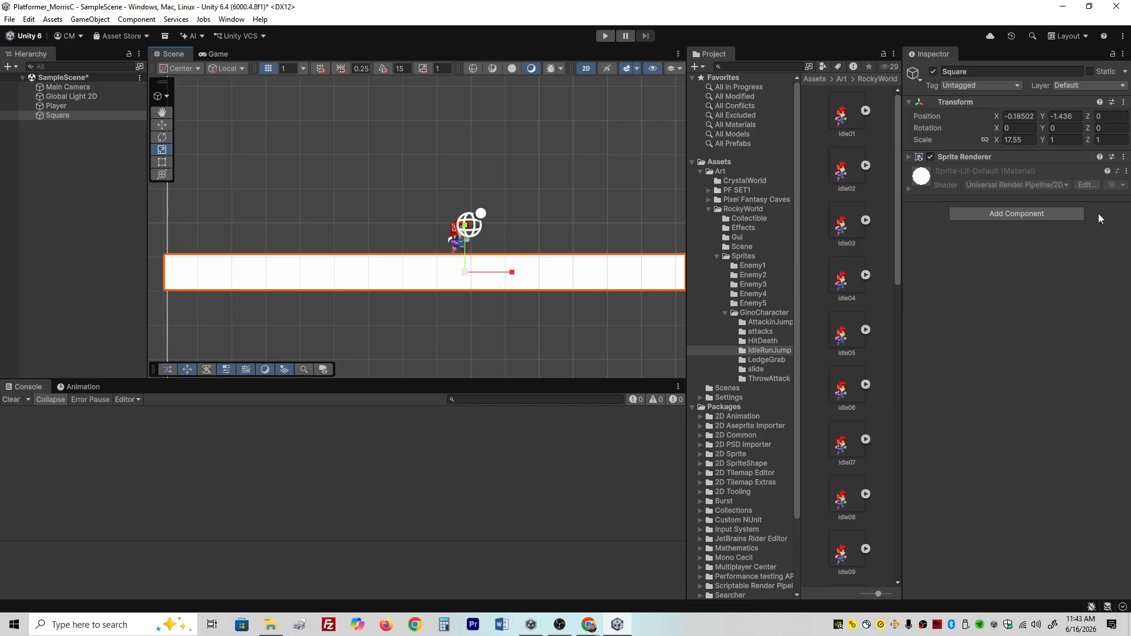
Add a Box Collider 2D component to the Square and check its collider outline in edit mode without altering it.
click(1040, 215)
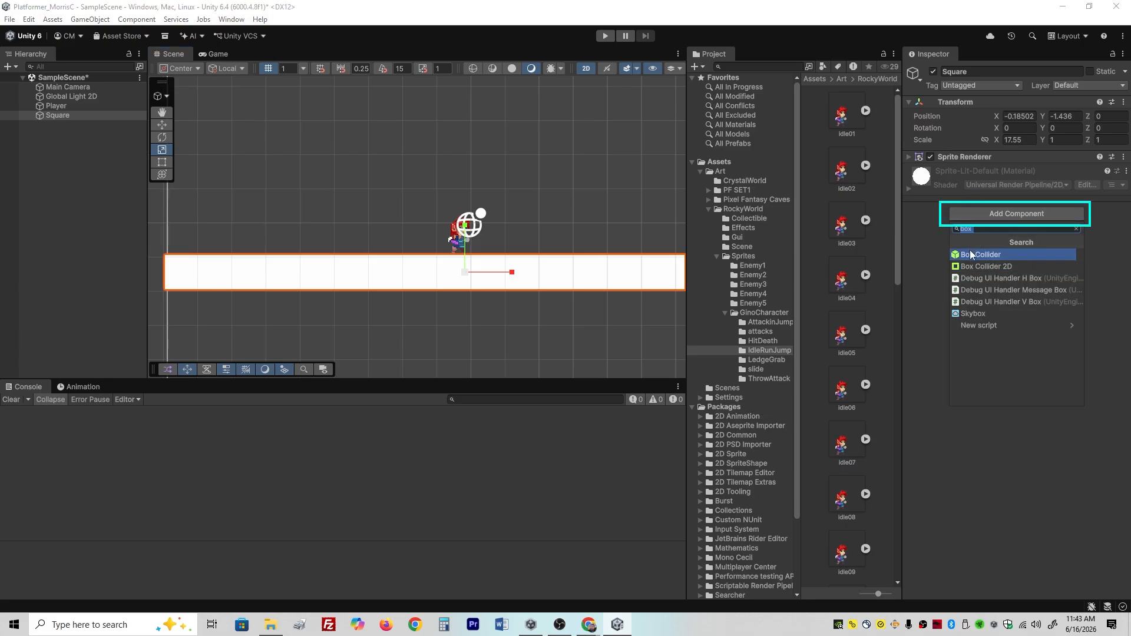
click(970, 267)
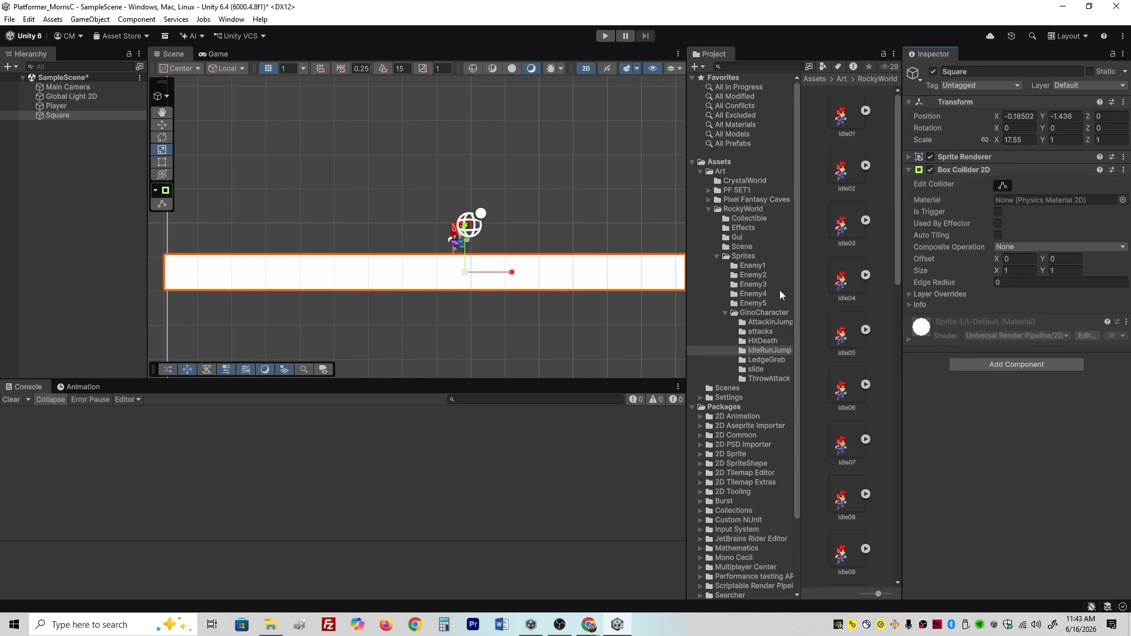
scroll(572, 345, down, 9)
middle_drag(580, 343, 497, 327)
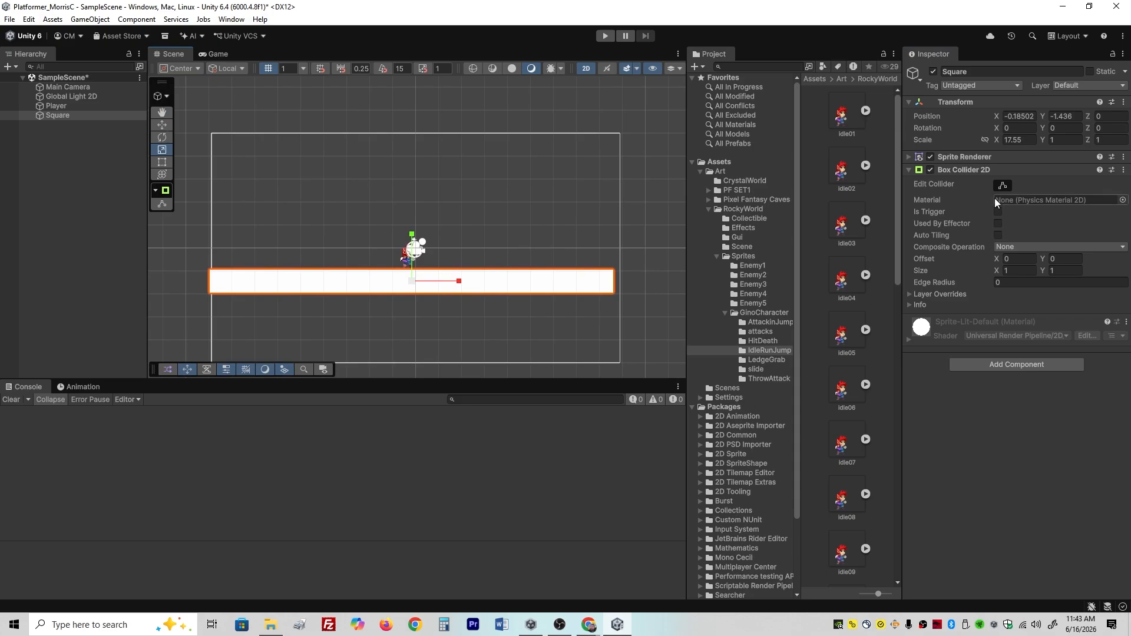
click(1003, 184)
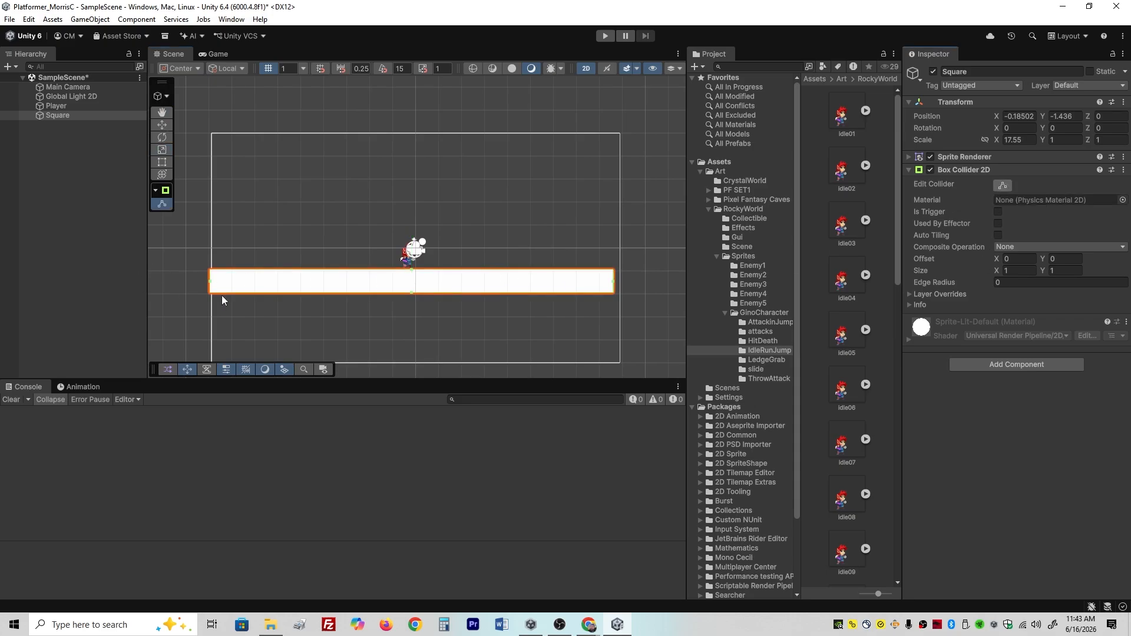
click(1002, 186)
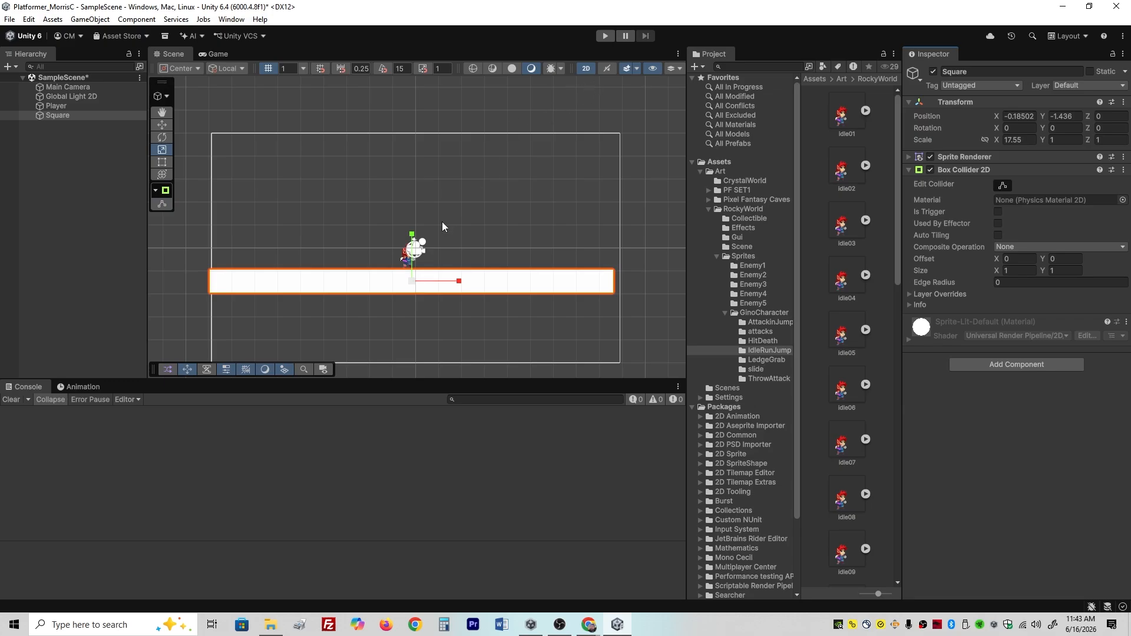
Raise the Player above the ground with the Move tool, to about Y 1.1.
click(53, 106)
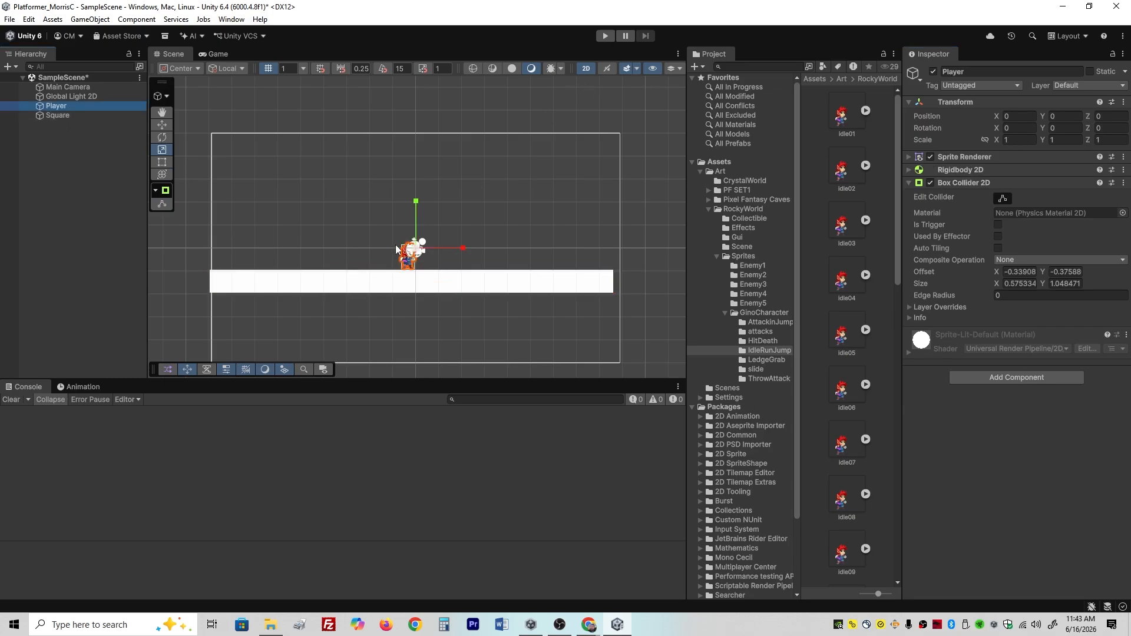
key(w)
drag(417, 206, 427, 183)
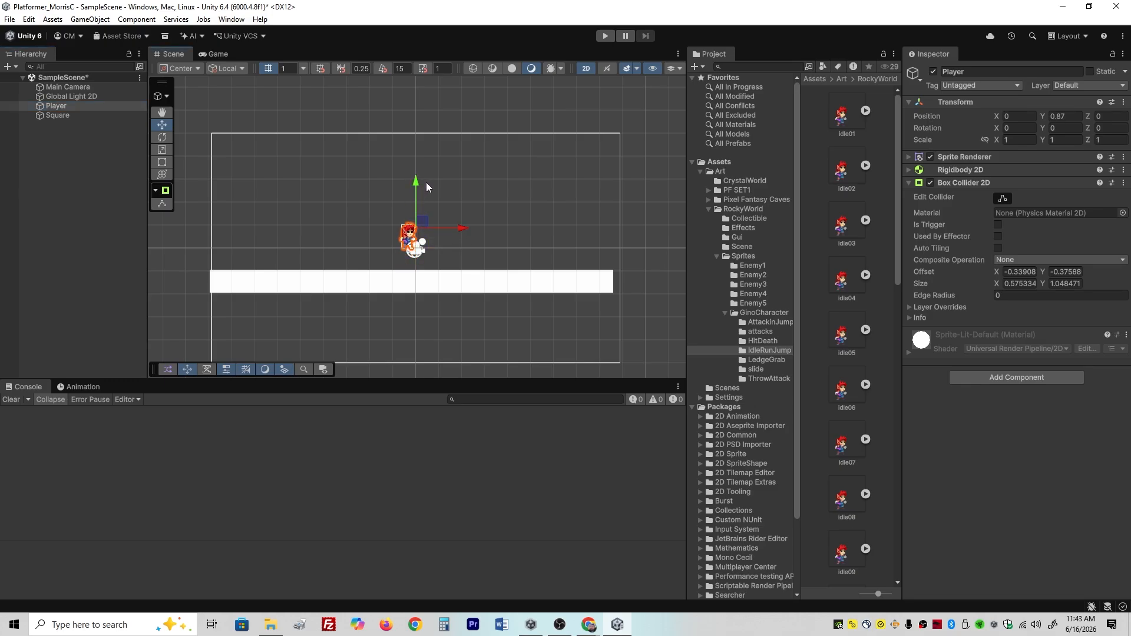
Run the scene to test the Player dropping onto the ground, stop playback, and save the scene.
click(605, 37)
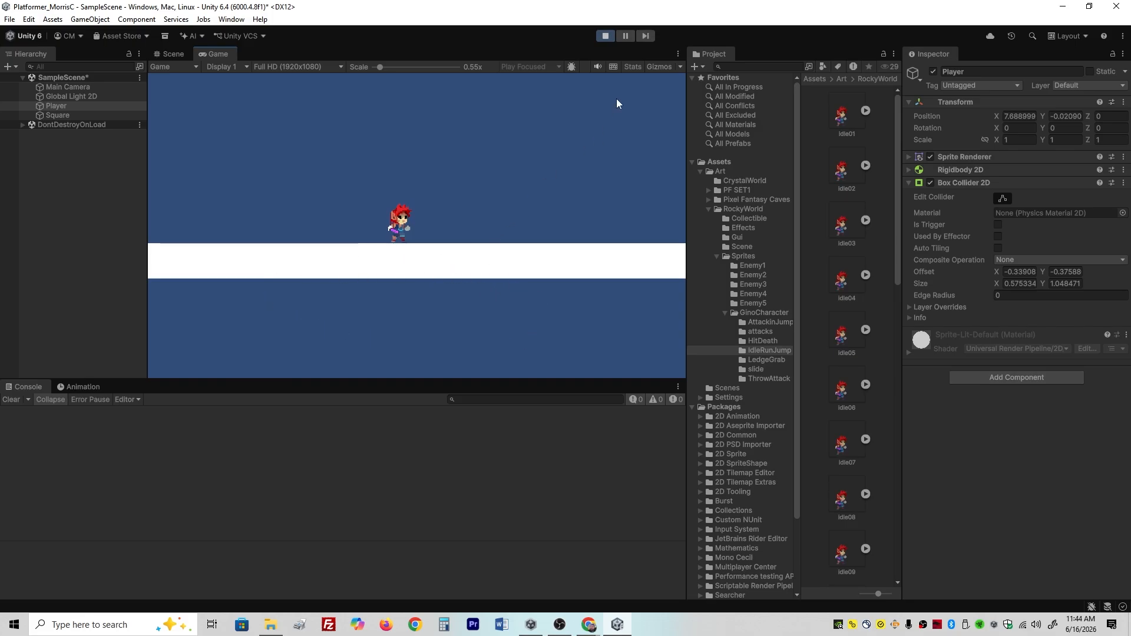
click(605, 36)
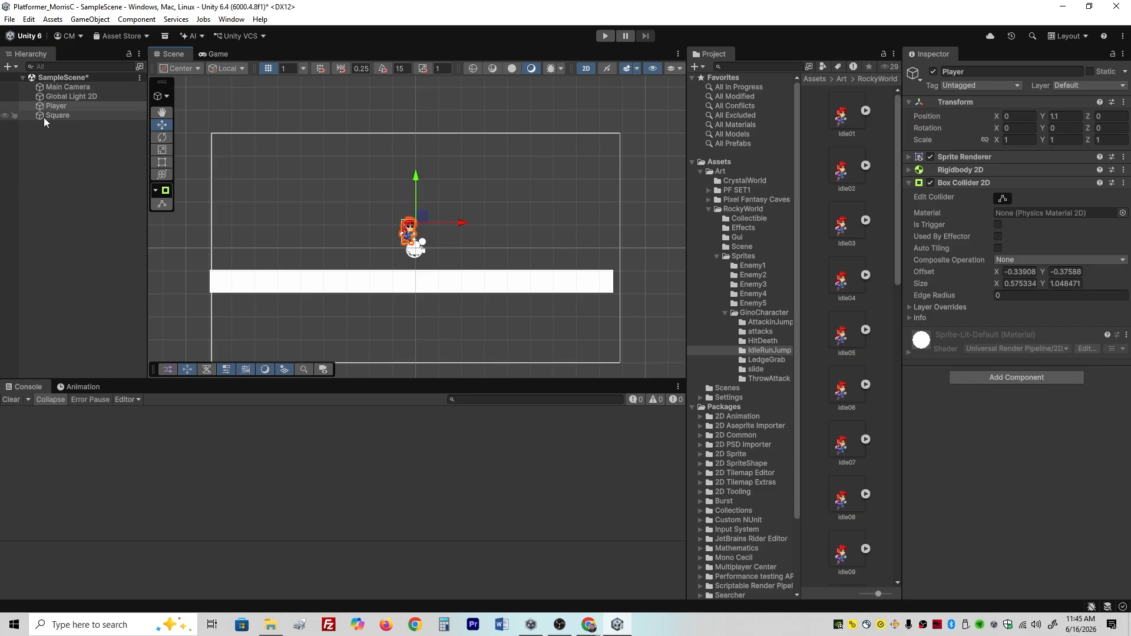
key(ctrl+s)
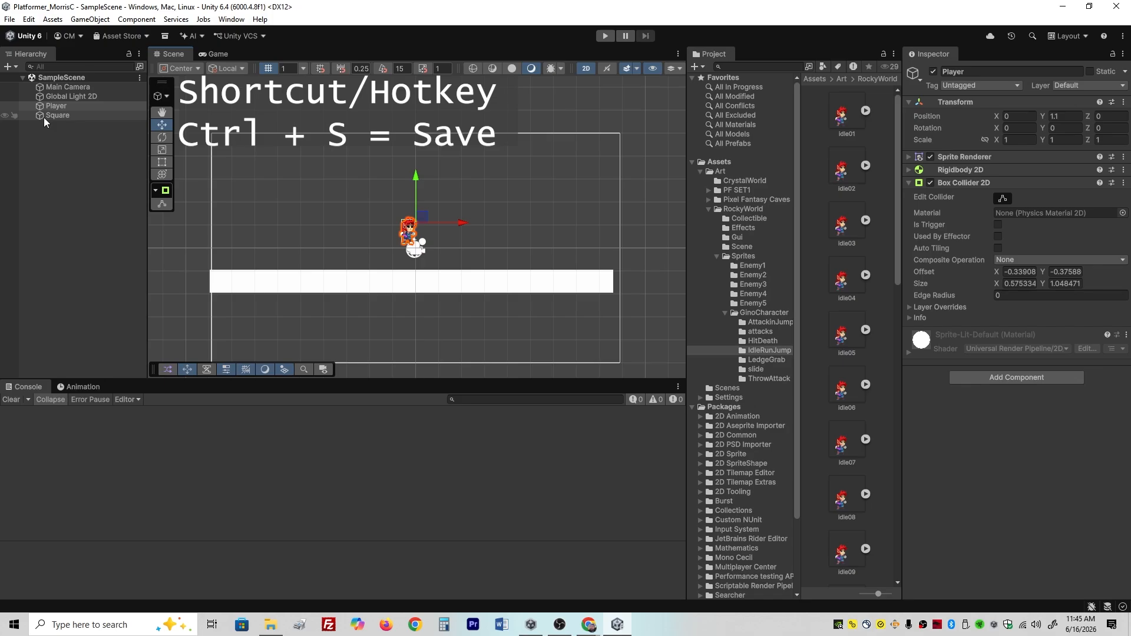